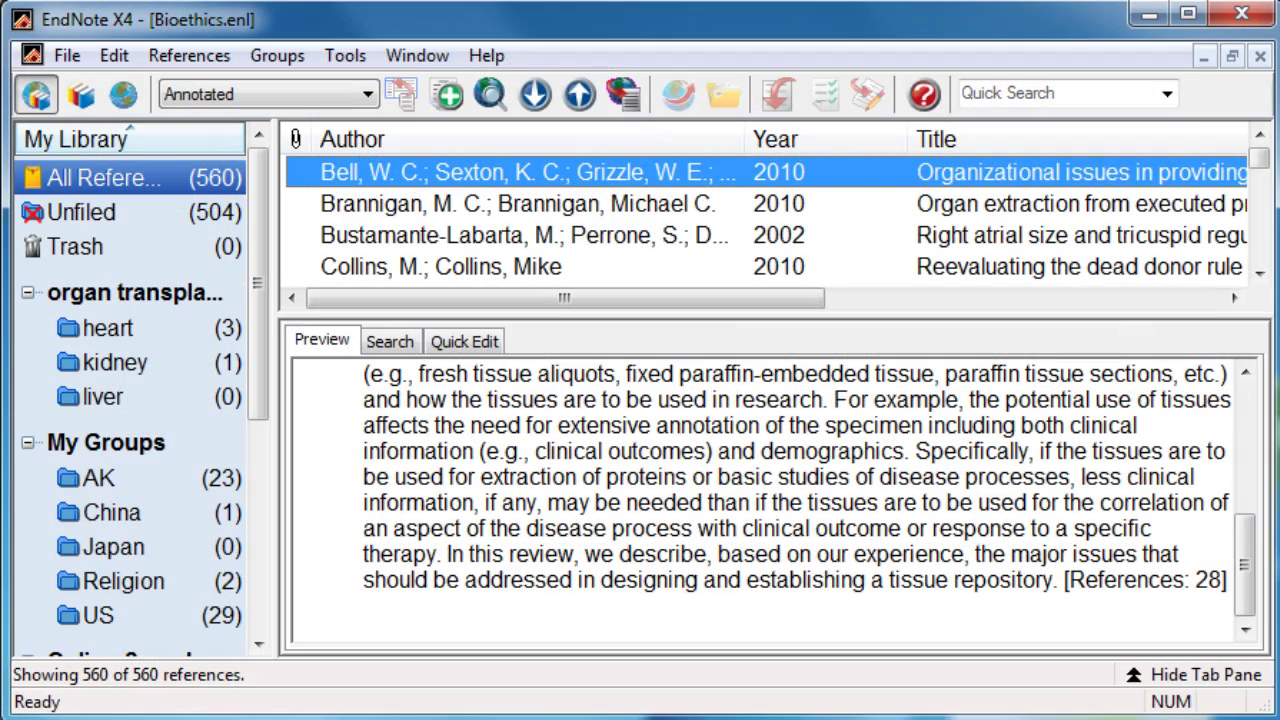
# Open the Output Styles manager and jump down the list to the styles starting with 'new'
pyautogui.click(114, 56)
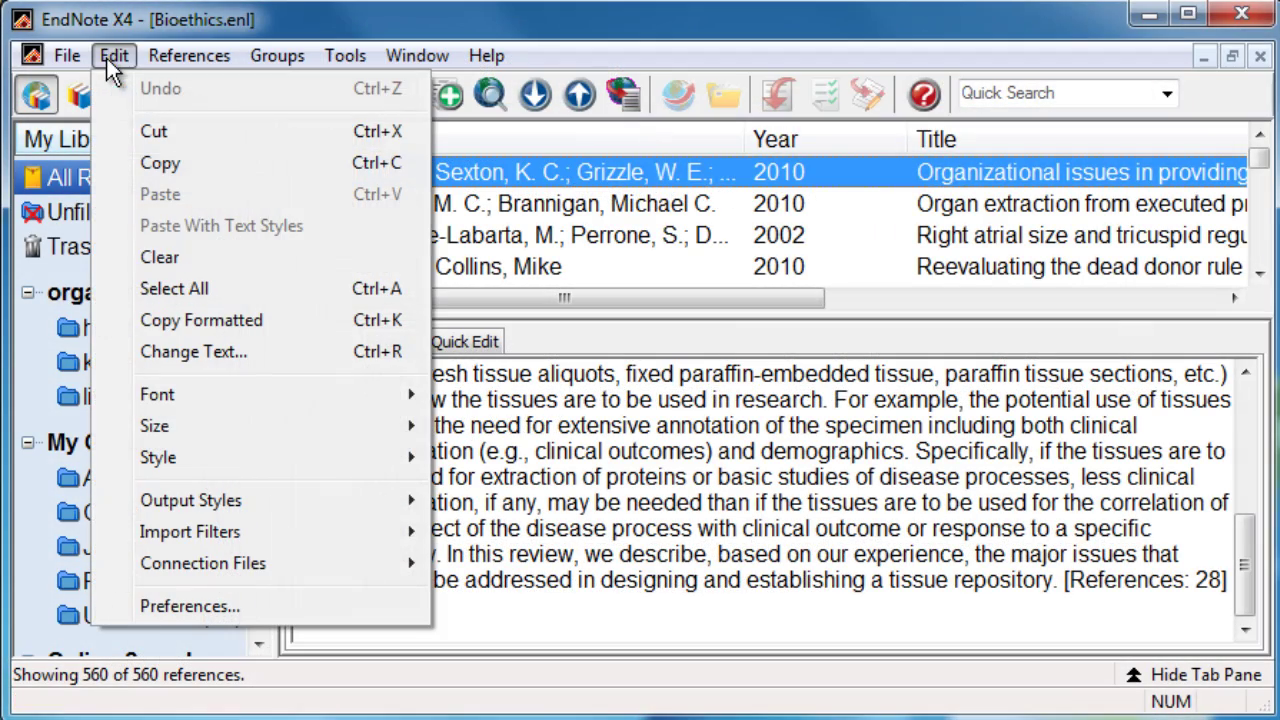
pyautogui.moveTo(170, 500)
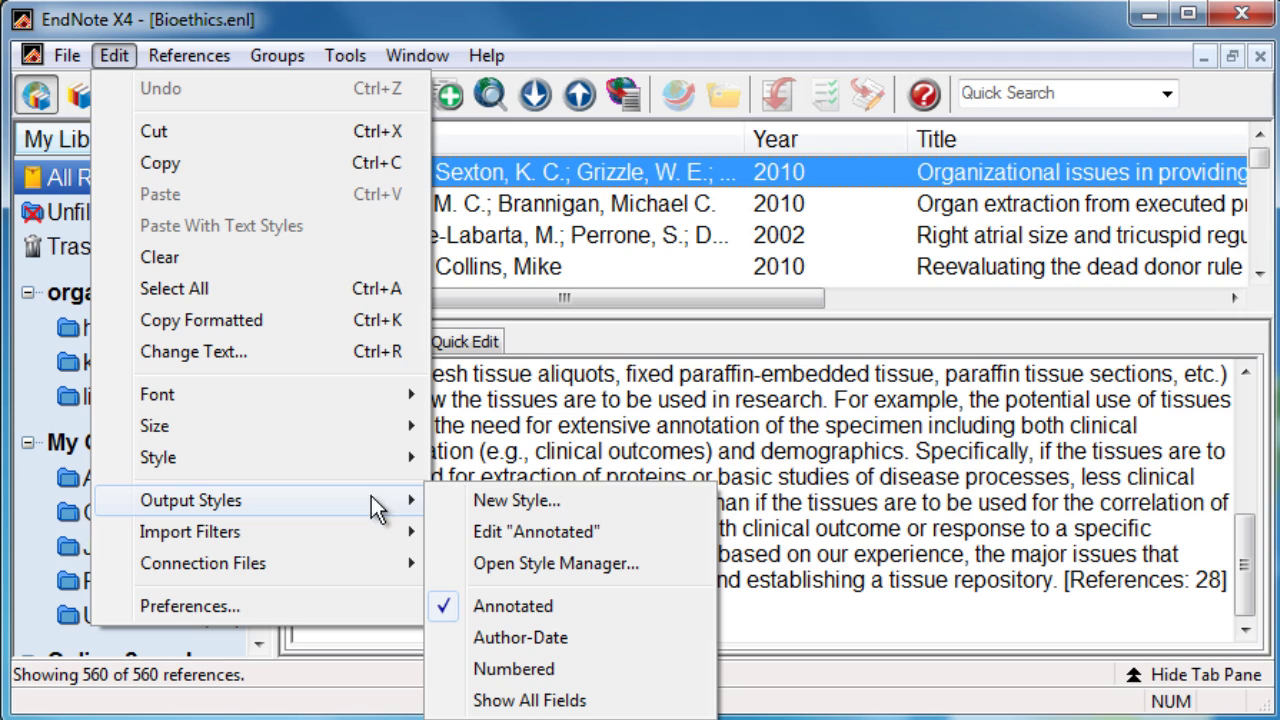
pyautogui.click(517, 564)
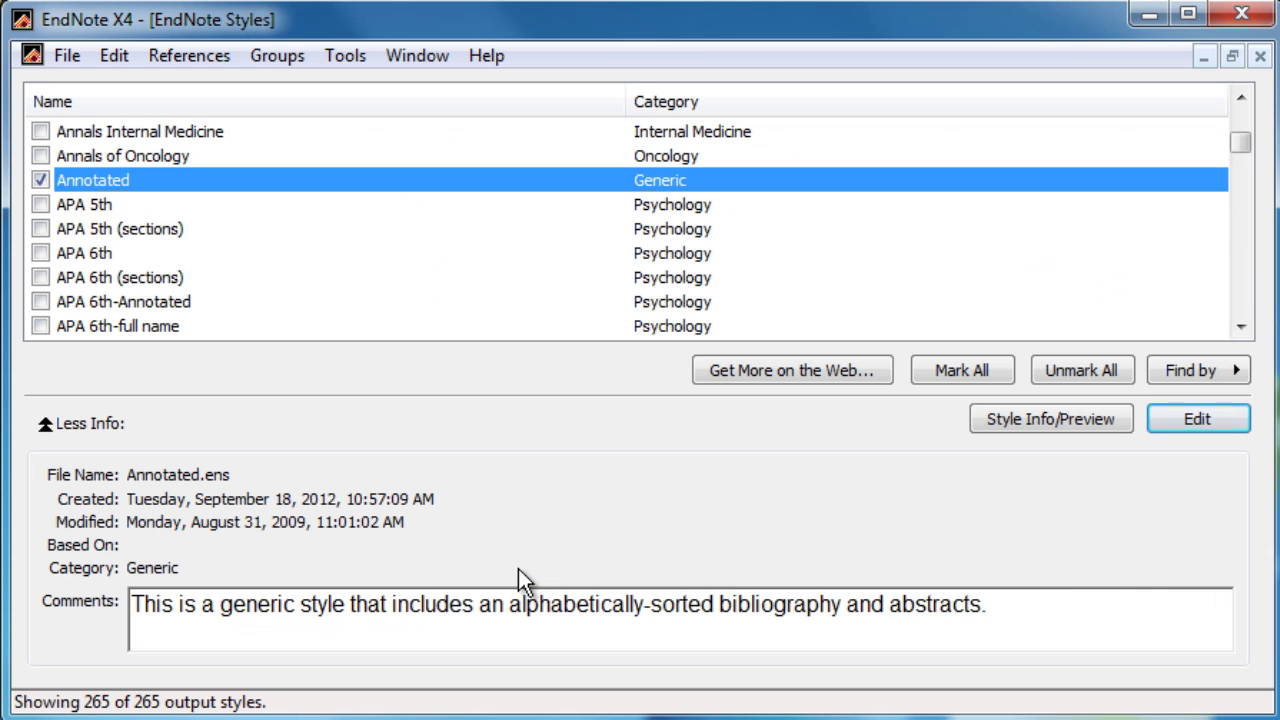
pyautogui.moveTo(1249, 143); pyautogui.dragTo(1265, 201)
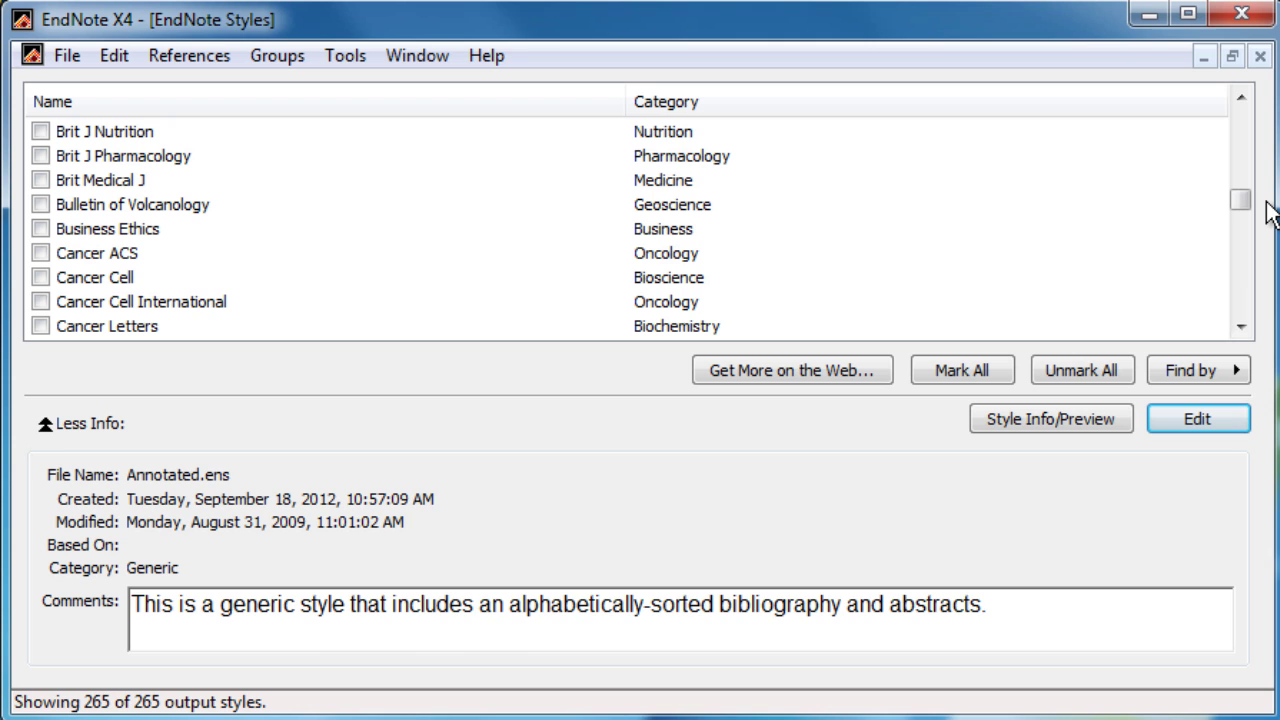
pyautogui.write('new')
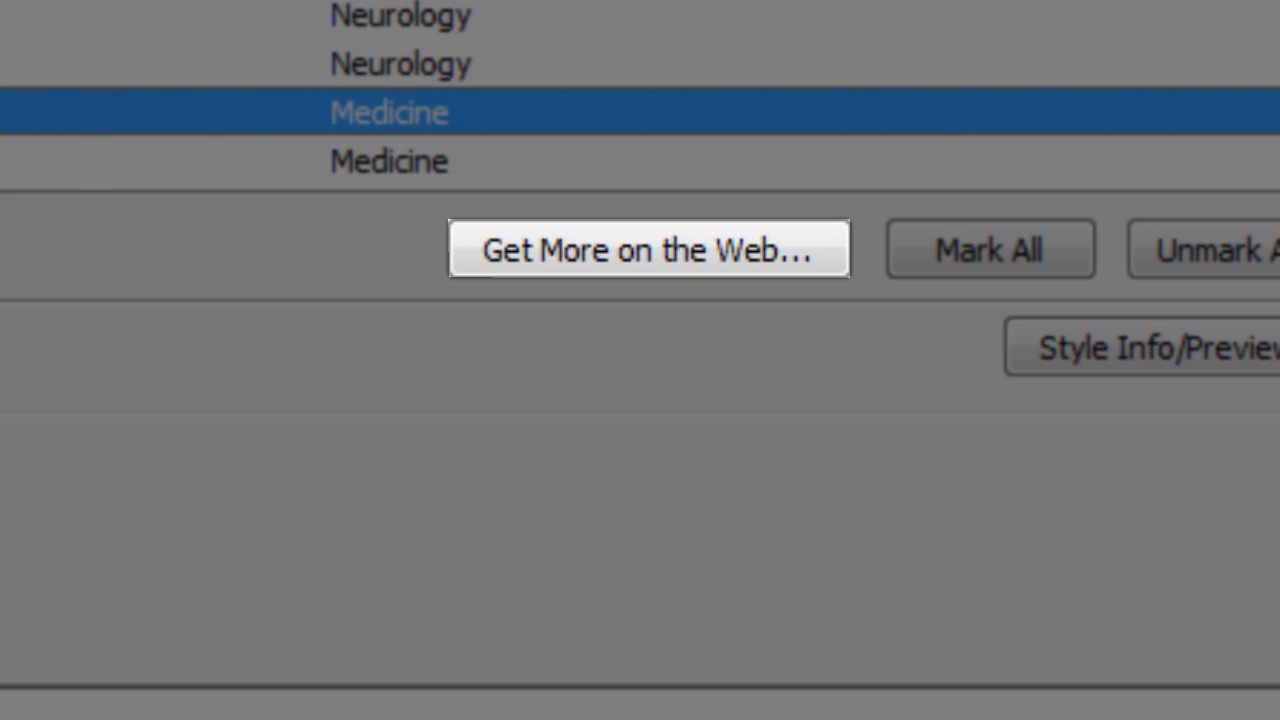
# Go to the EndNote Output Styles web page via Get More on the Web
pyautogui.click(702, 268)
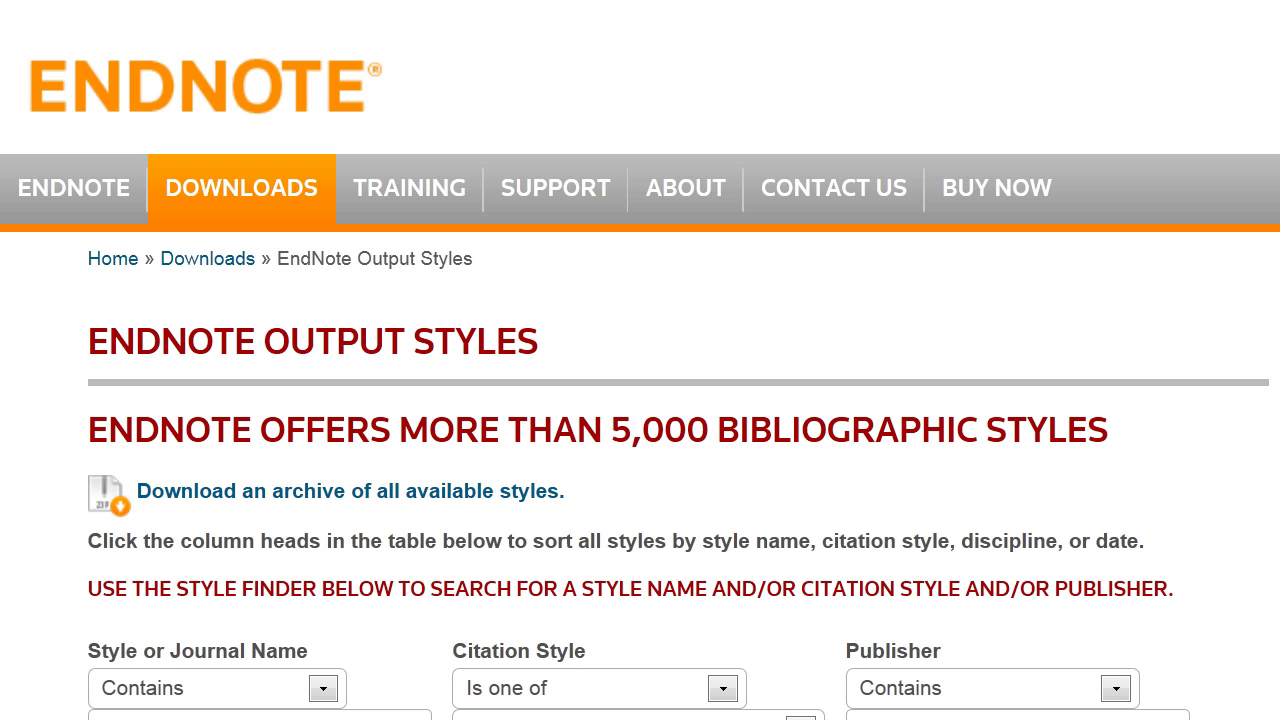
pyautogui.scroll(-8, 640, 400)
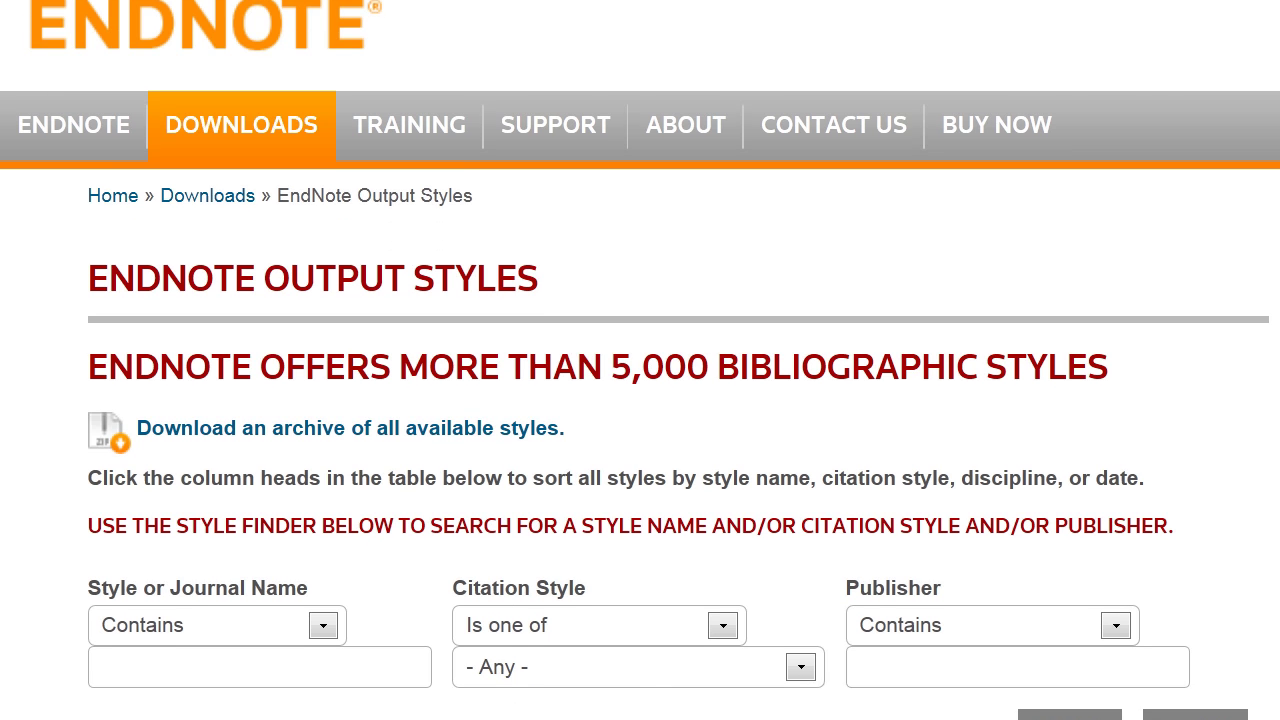
pyautogui.scroll(-5, 640, 400)
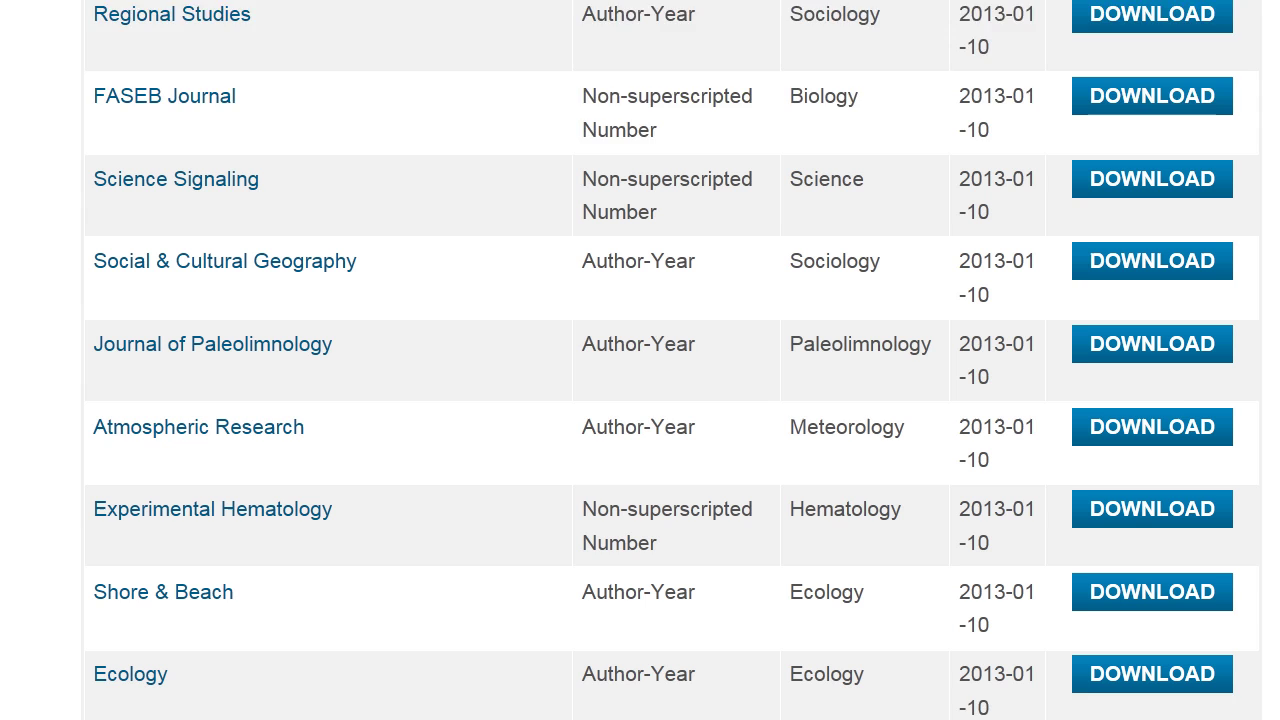
pyautogui.scroll(-1, 640, 400)
pyautogui.scroll(8, 640, 400)
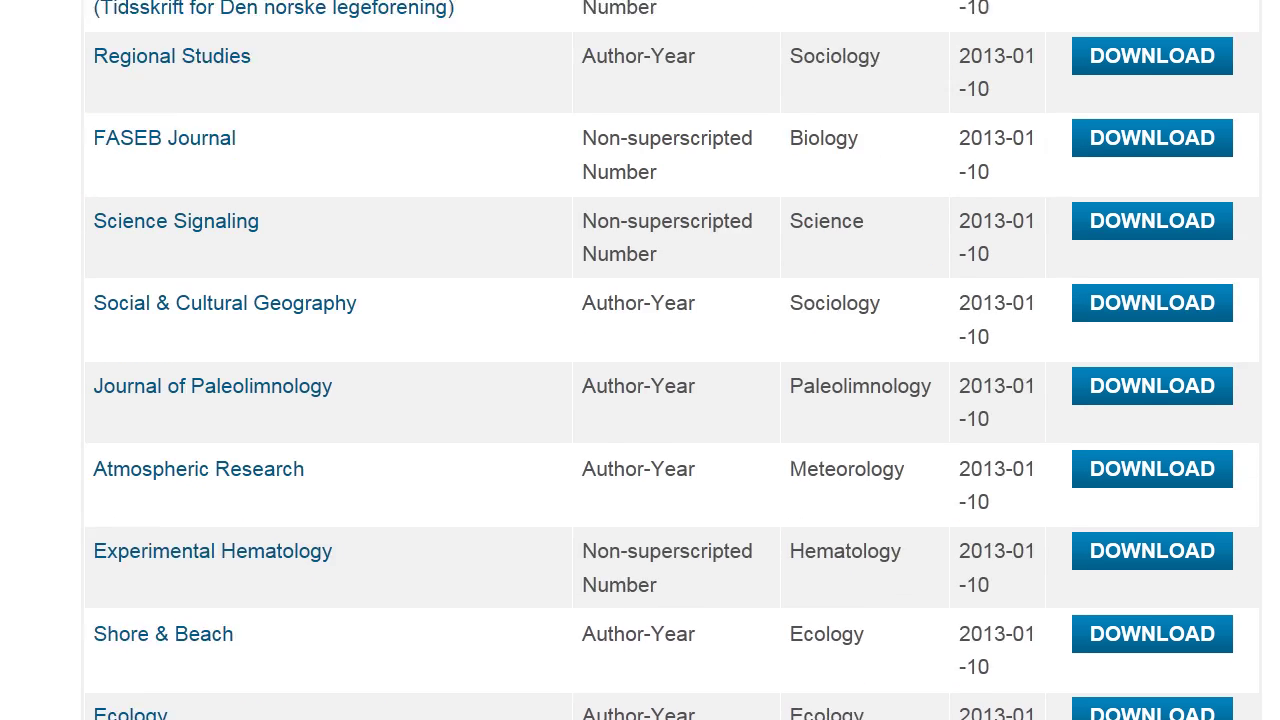
pyautogui.scroll(3, 640, 400)
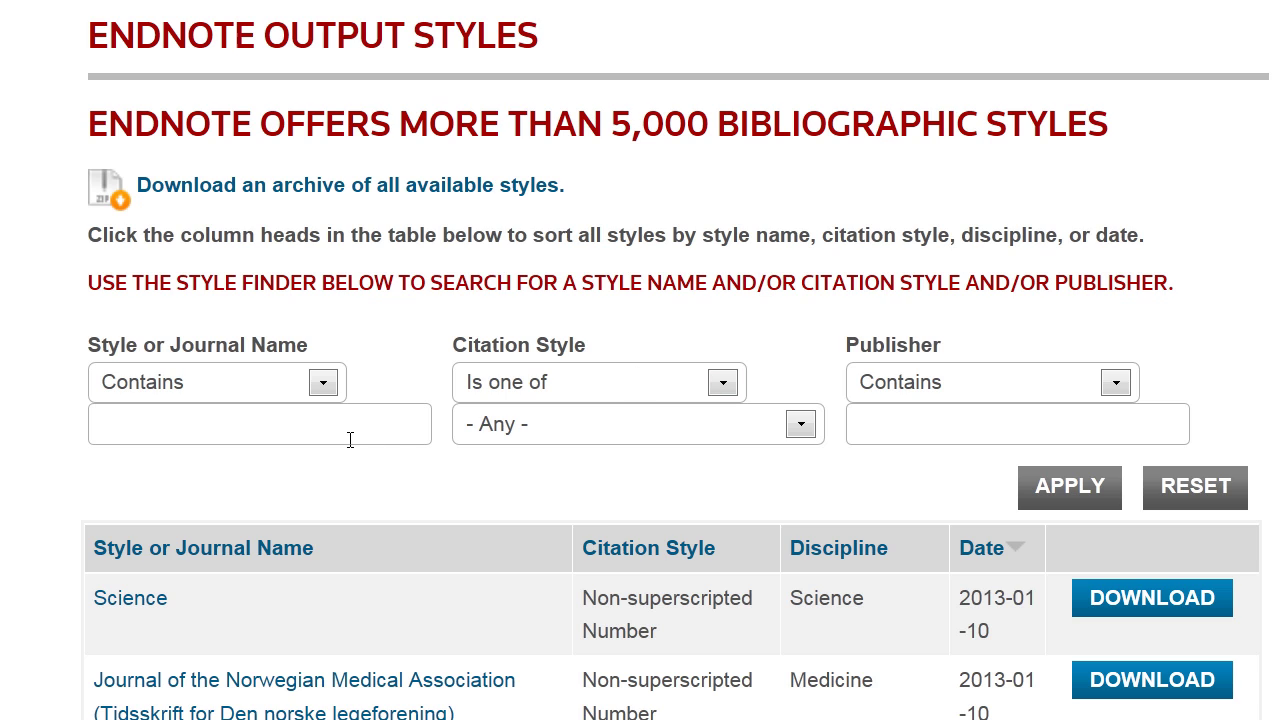
# Search the style finder for 'New Surgery'
pyautogui.click(350, 440)
pyautogui.write('New Surgery')
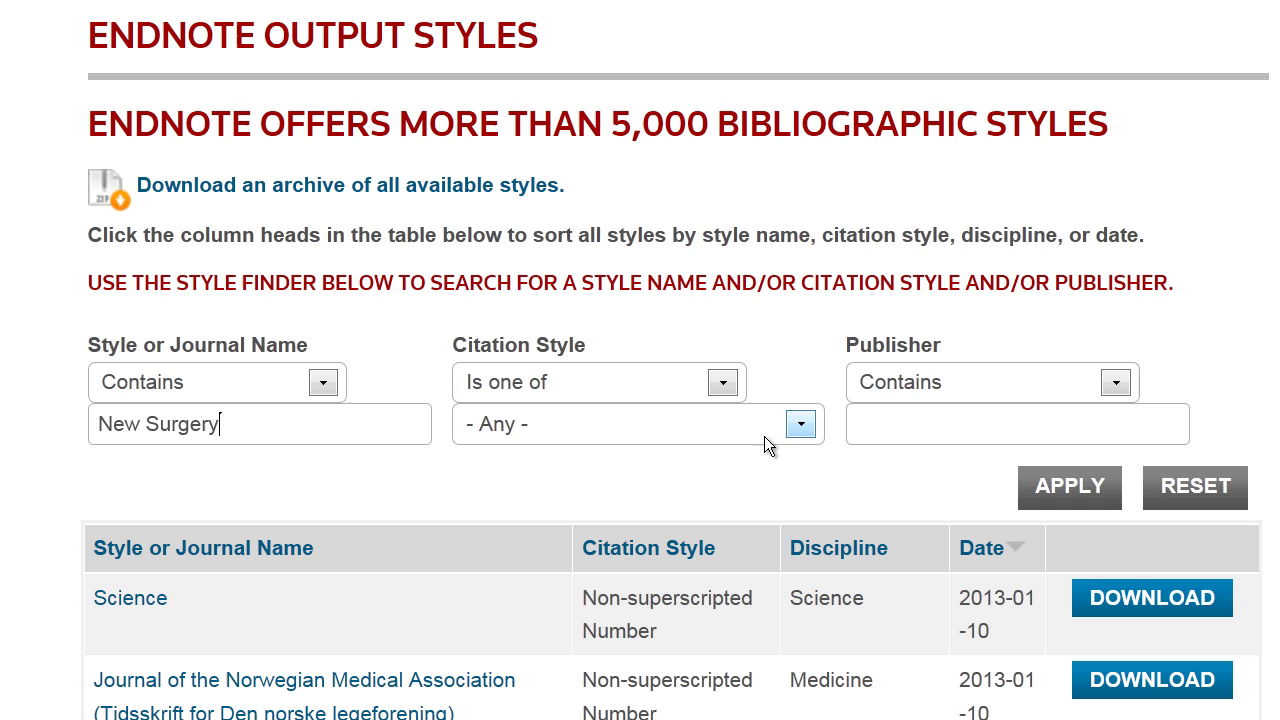
pyautogui.click(1058, 487)
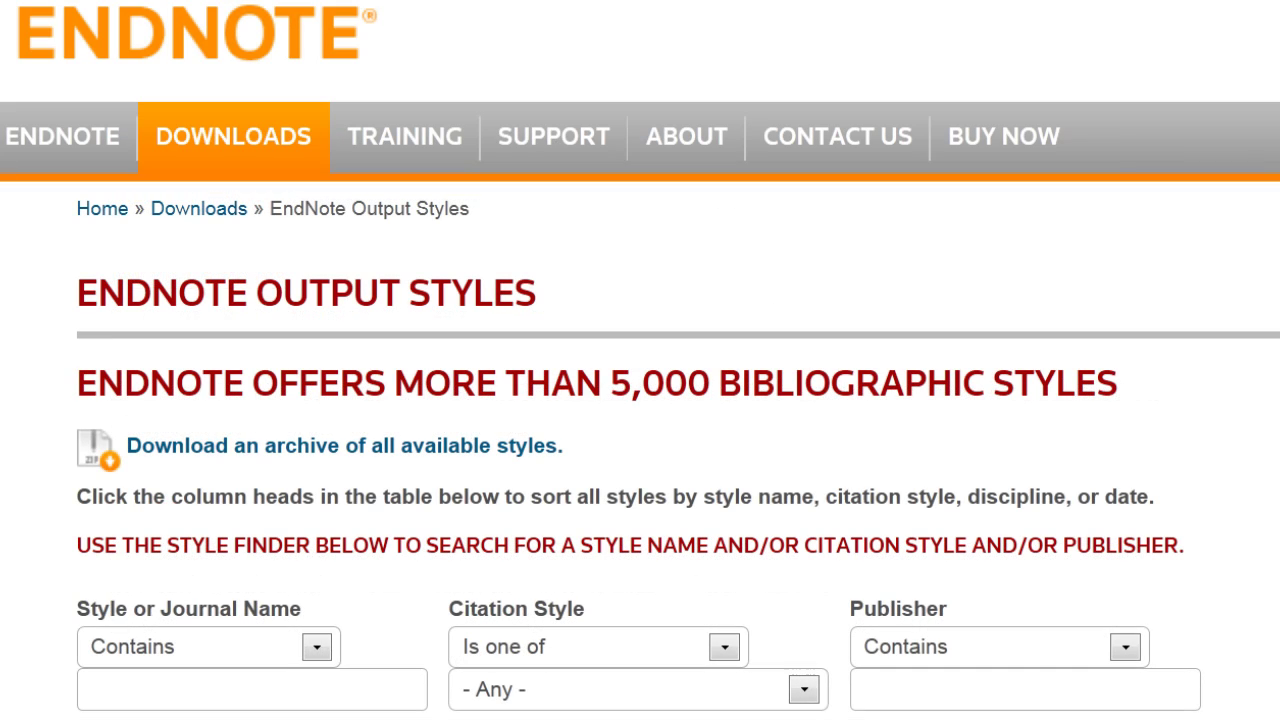
# Filter the style finder to Non-superscripted Number citations and search for 'surgery'
pyautogui.scroll(-3, 998, 320)
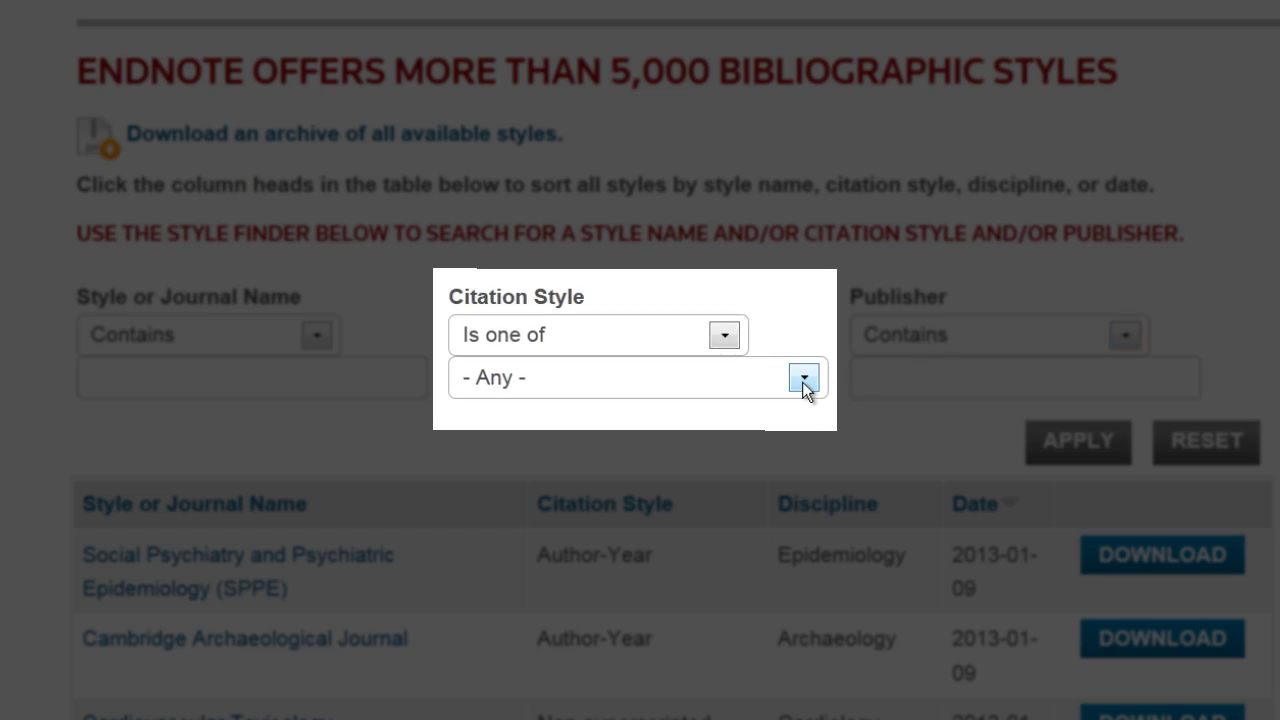
pyautogui.click(804, 378)
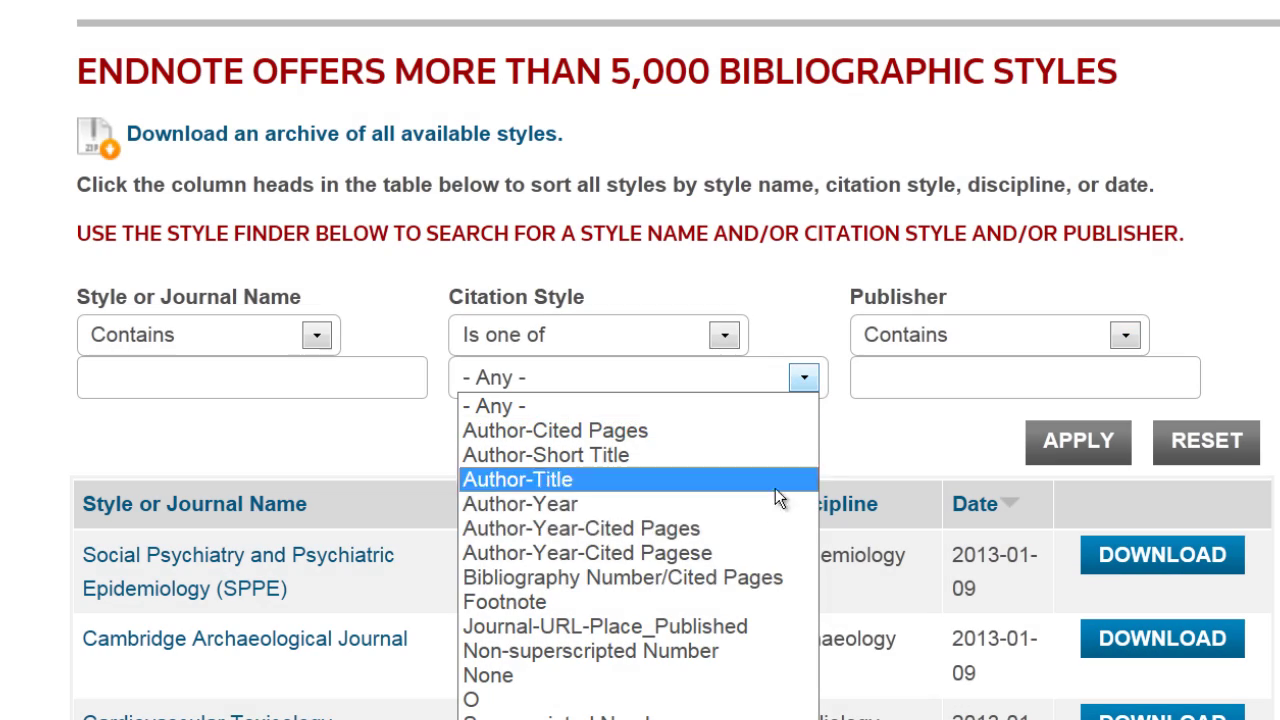
pyautogui.click(763, 650)
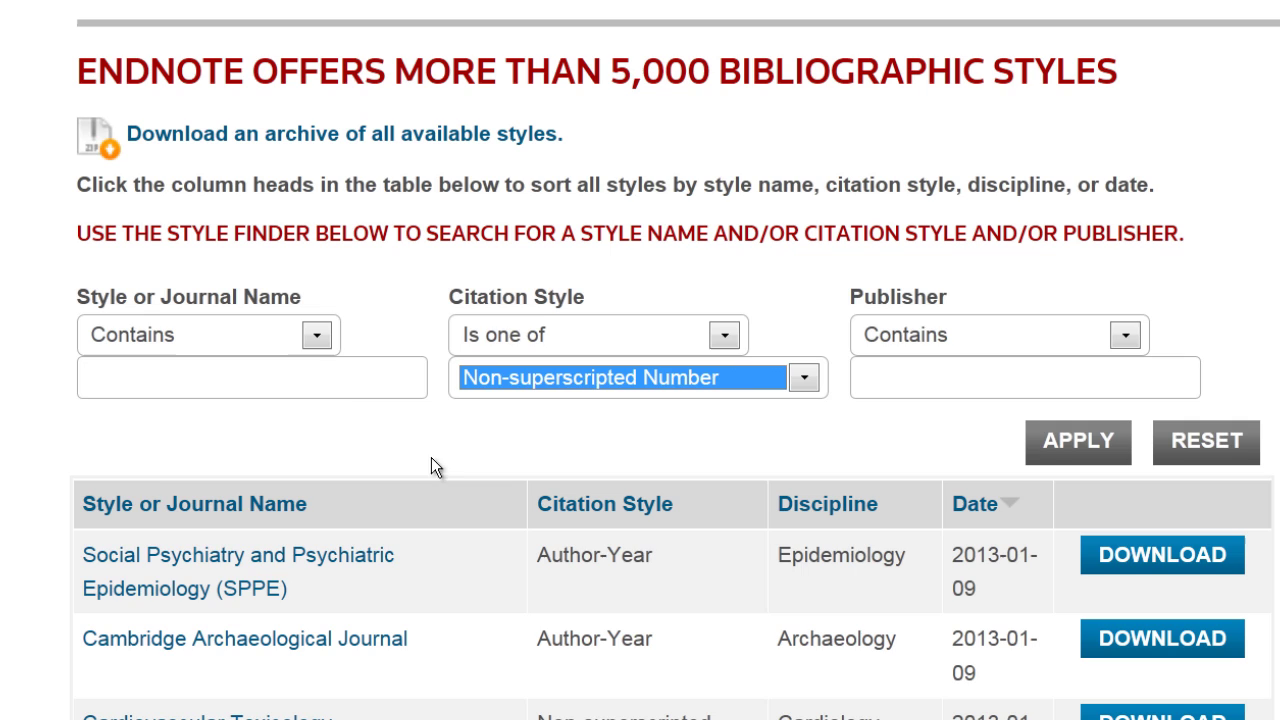
pyautogui.click(349, 387)
pyautogui.write('surg')
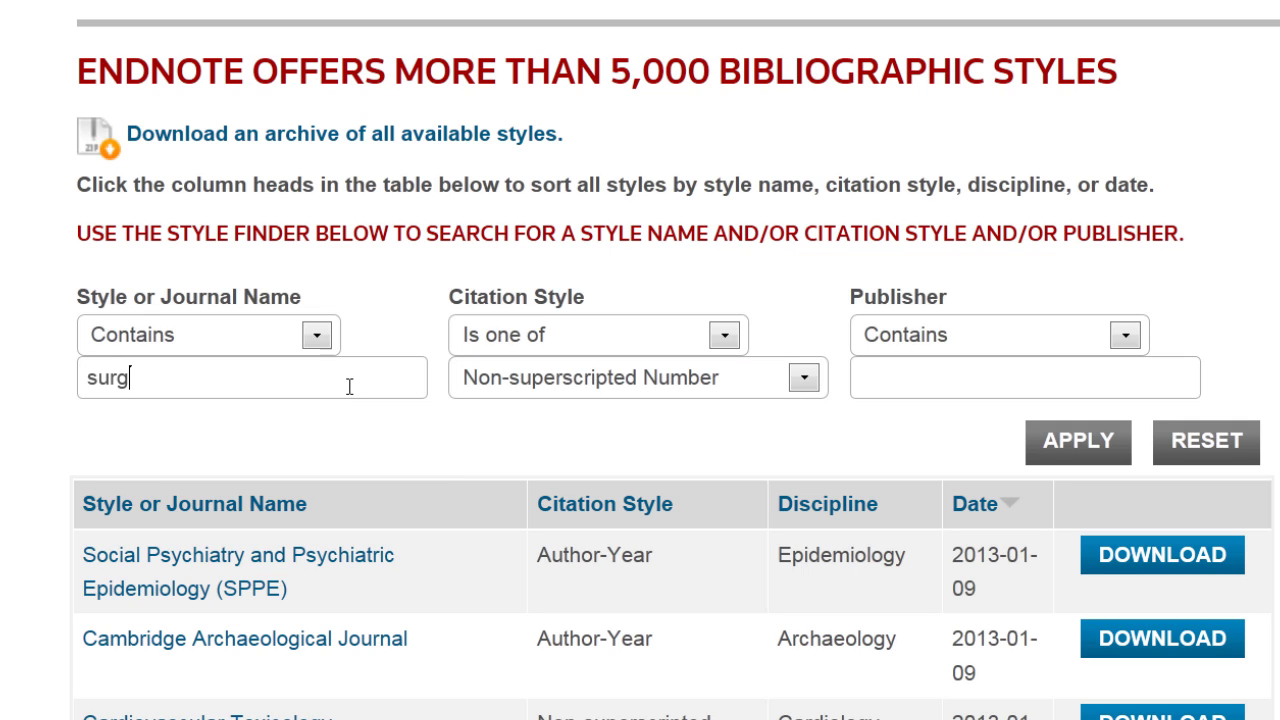
pyautogui.write('ery')
pyautogui.click(1053, 441)
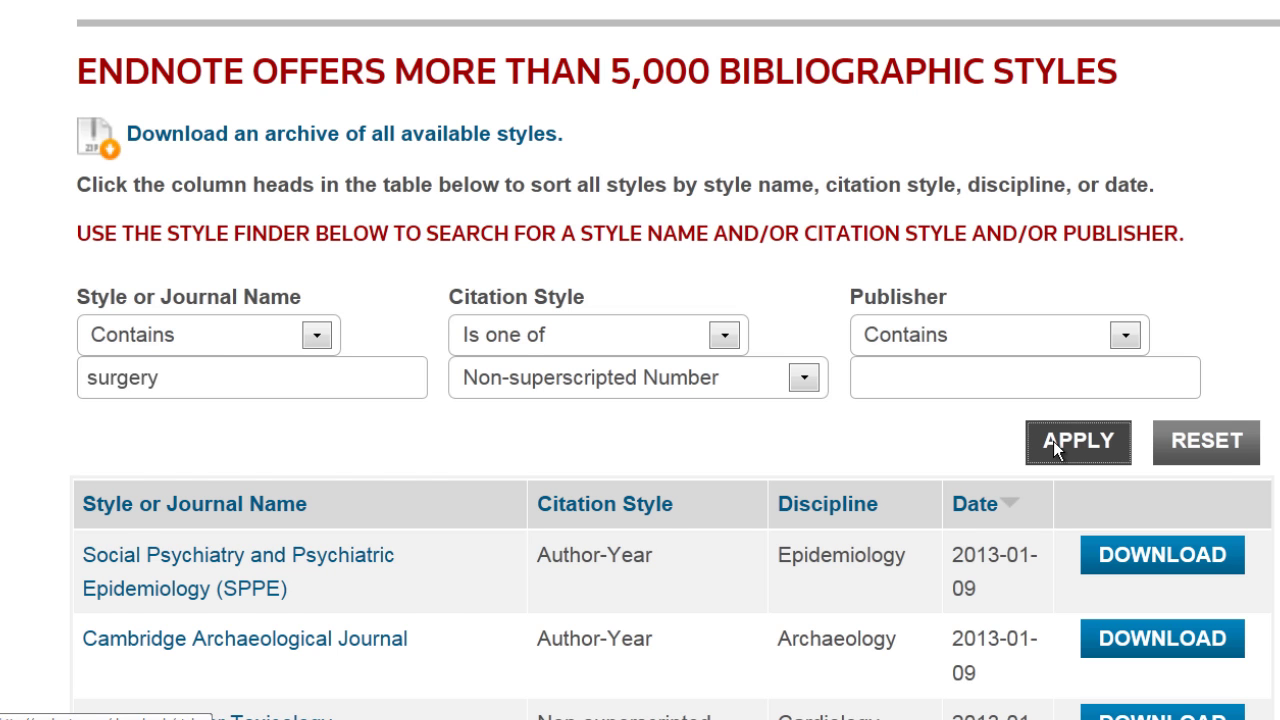
pyautogui.scroll(-15, 640, 360)
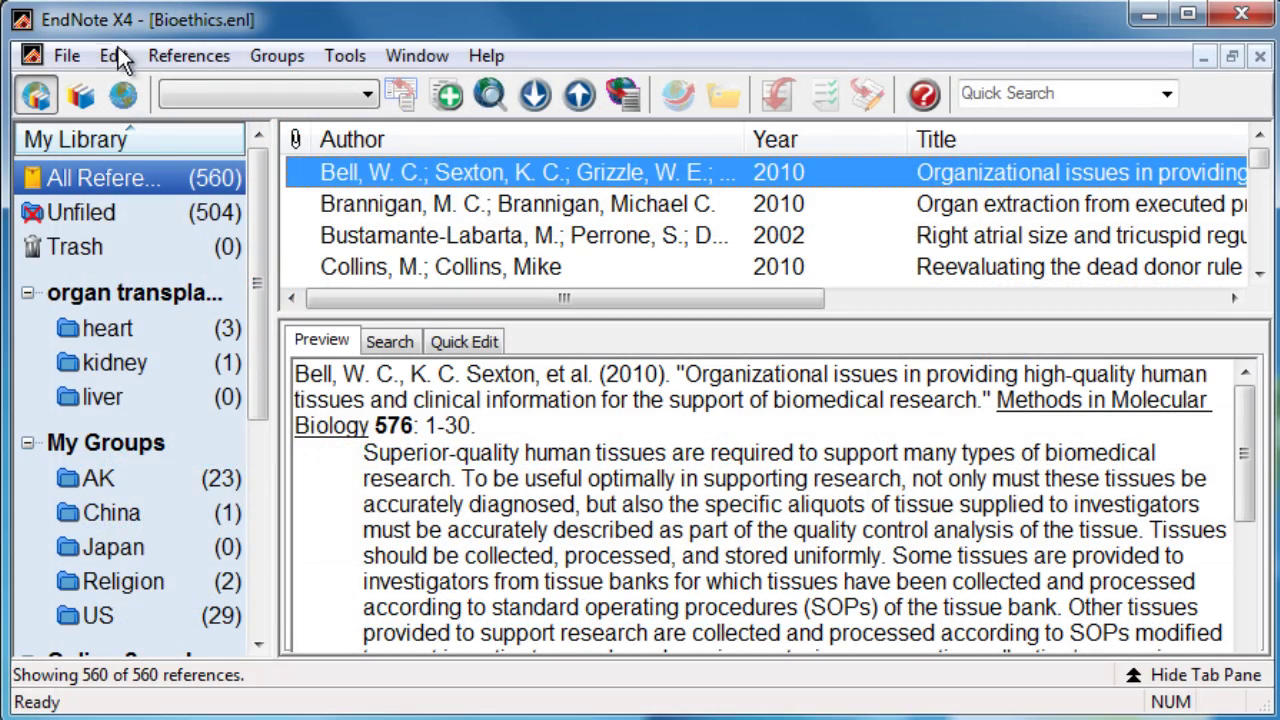
# Reopen the Style Manager and jump to the styles starting with 'bmc'
pyautogui.click(116, 58)
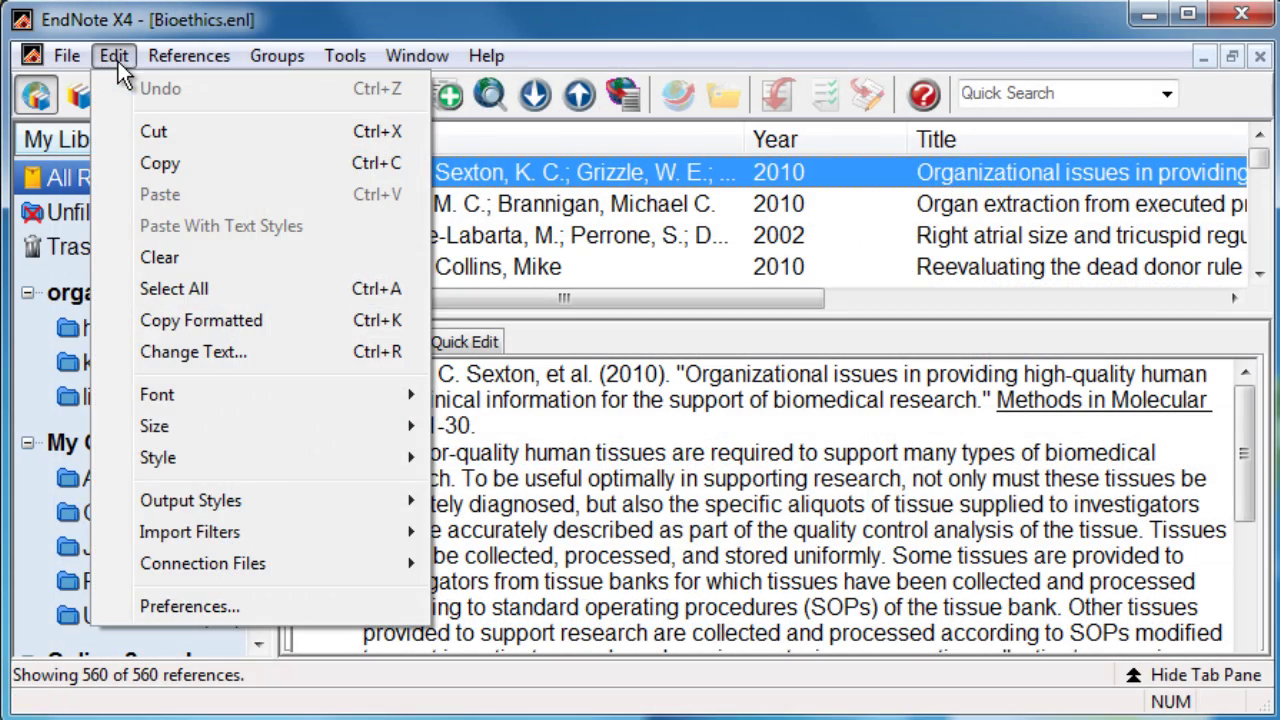
pyautogui.moveTo(188, 501)
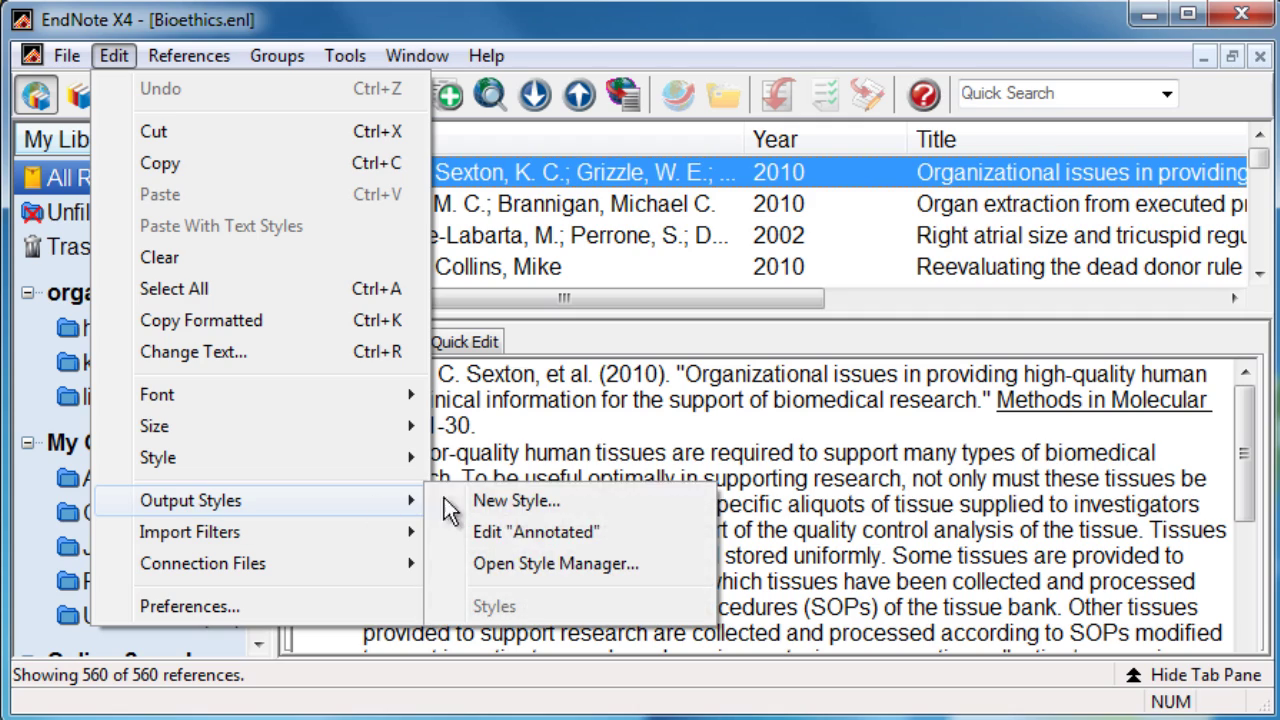
pyautogui.click(511, 563)
pyautogui.write('bmc')
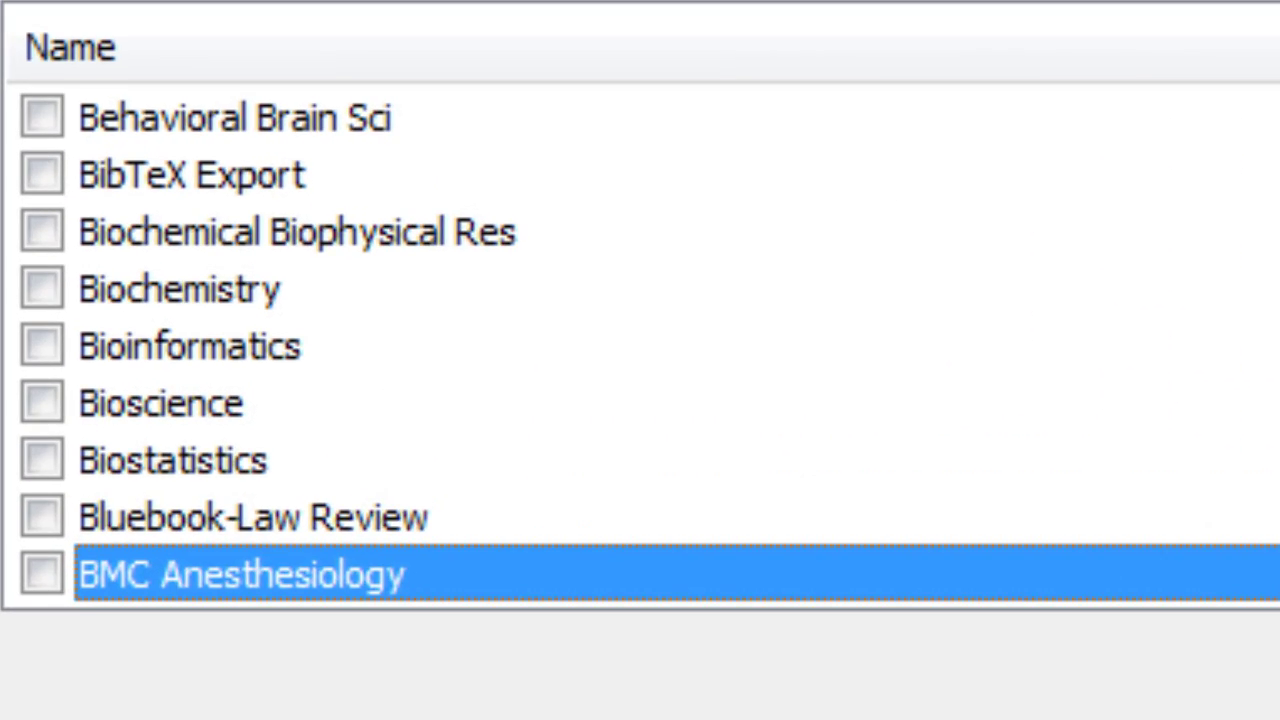
# Mark BMC Surgery and show its Style Info/Preview of sample references
pyautogui.scroll(-5, 511, 560)
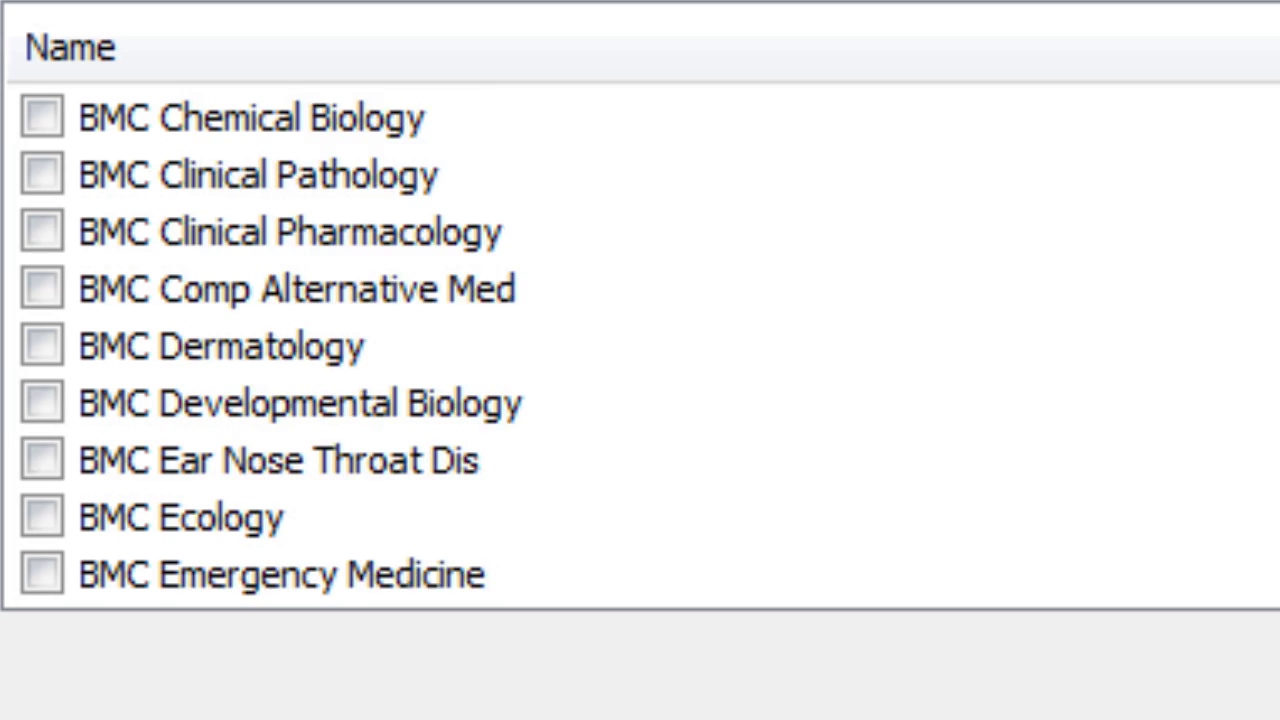
pyautogui.scroll(-12, 270, 345)
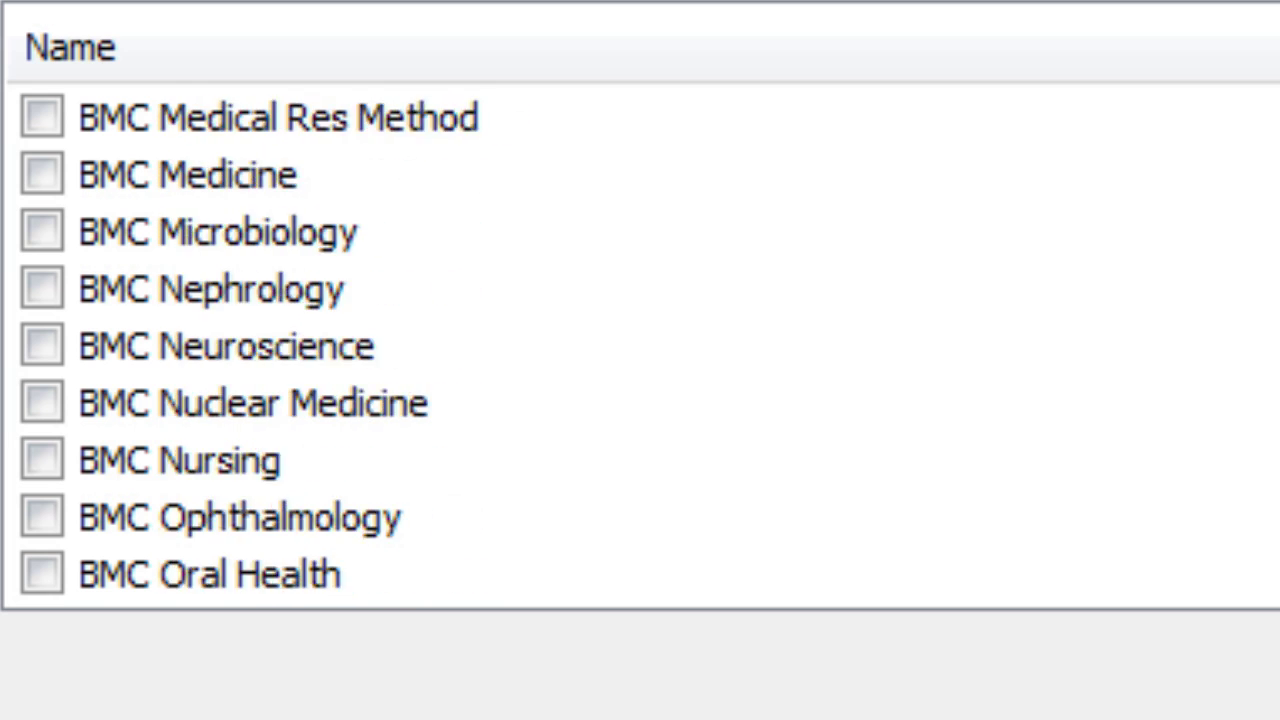
pyautogui.click(929, 520)
pyautogui.click(41, 517)
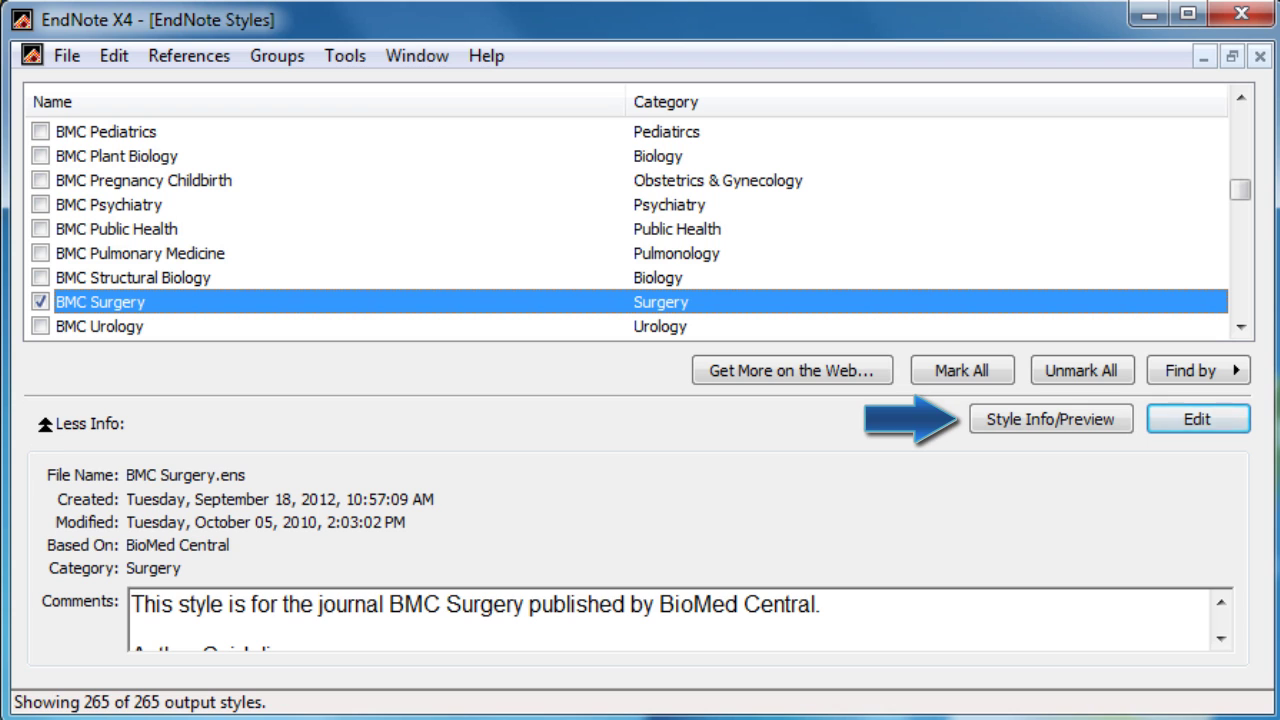
pyautogui.click(1087, 423)
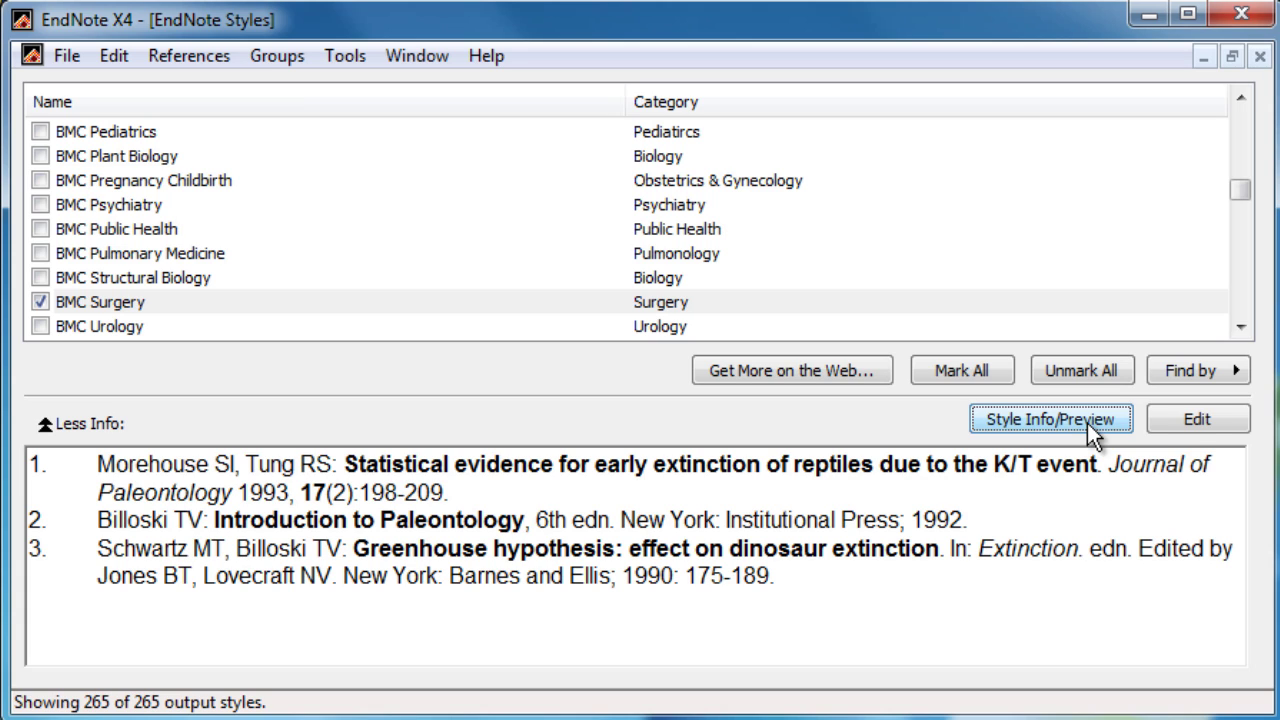
# Open BMC Surgery for editing and save a copy named 'New Surgery'
pyautogui.click(1197, 419)
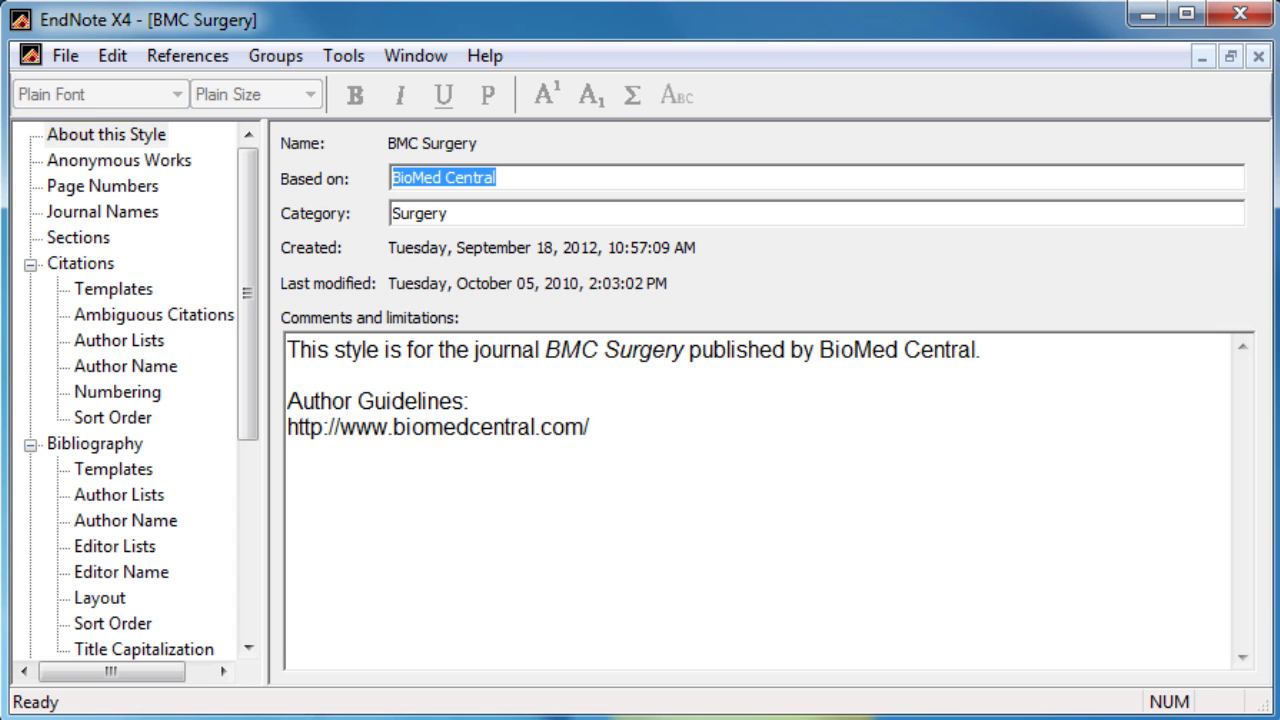
pyautogui.click(67, 55)
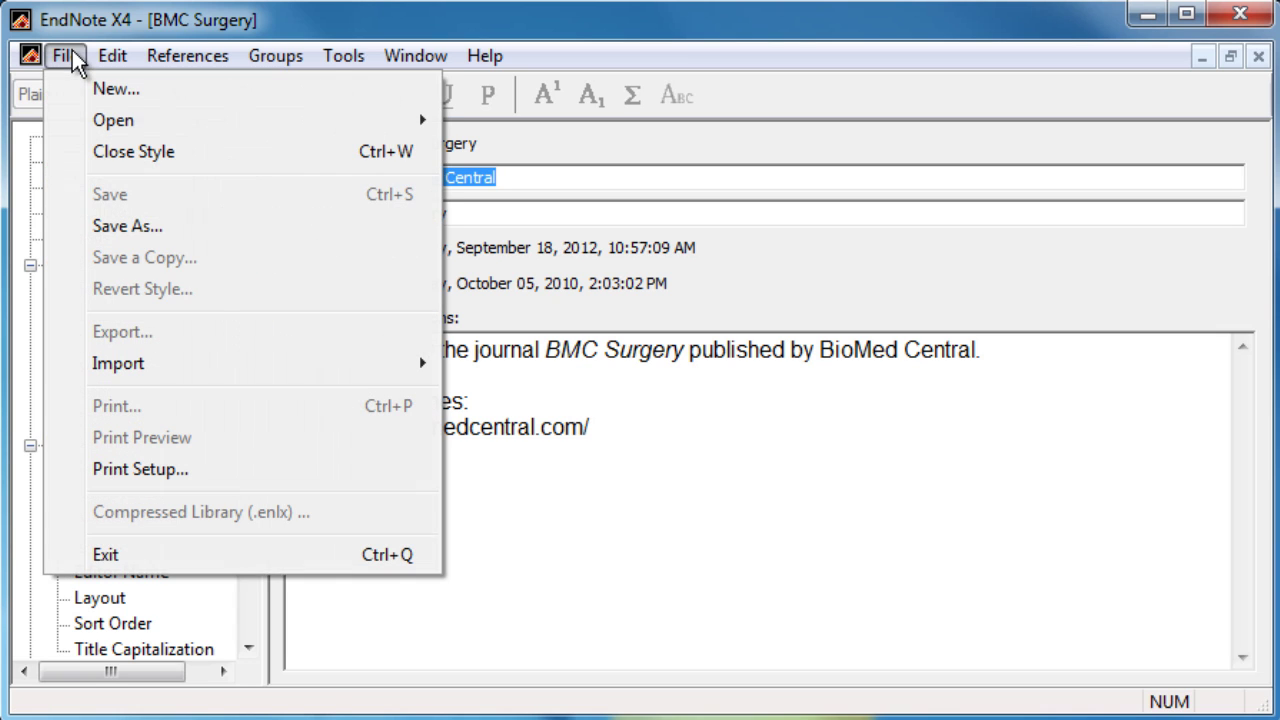
pyautogui.click(112, 222)
pyautogui.write('New Surge')
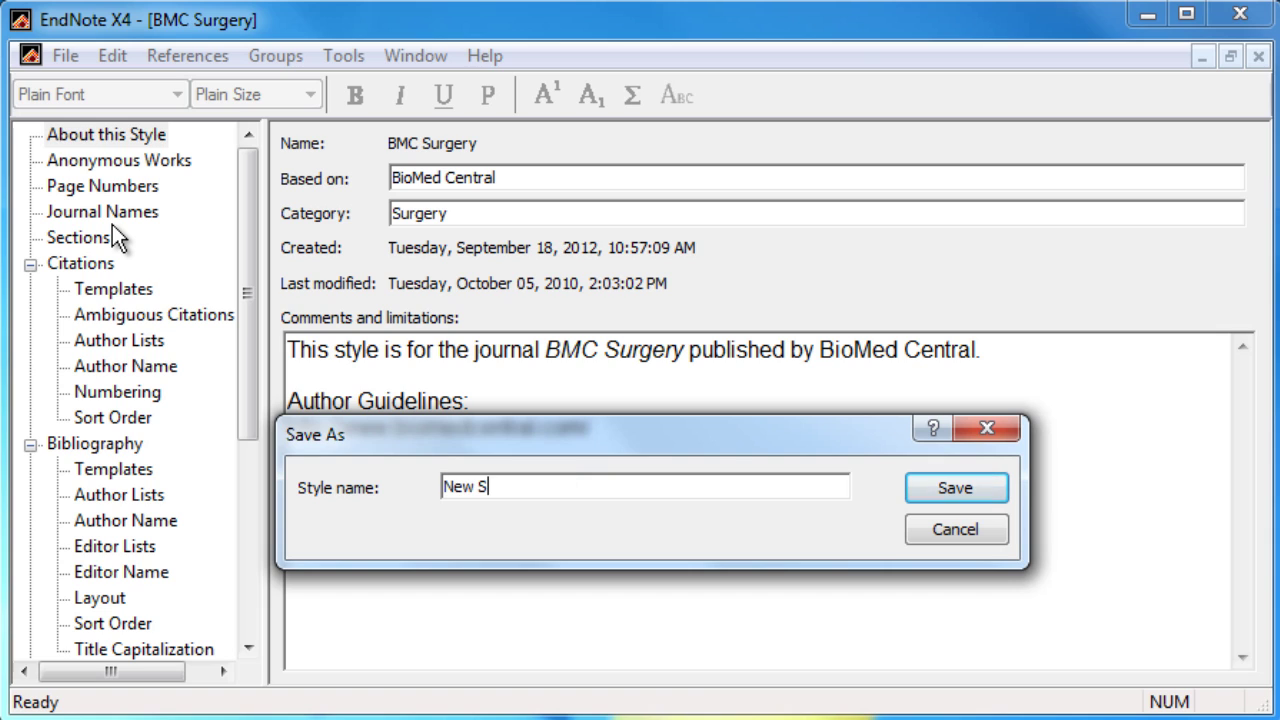
pyautogui.write('ry')
pyautogui.click(945, 488)
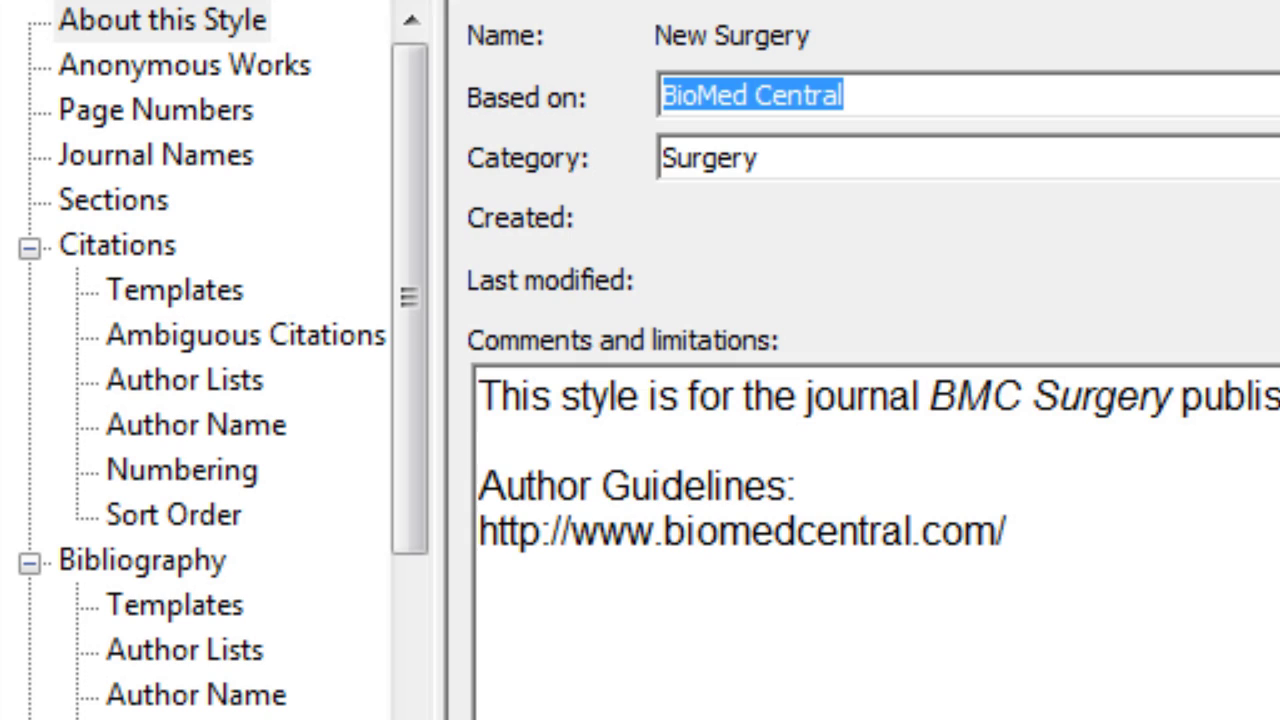
# Set page numbers to abbreviate the last page keeping two digits, then review Journal Names settings
pyautogui.click(240, 115)
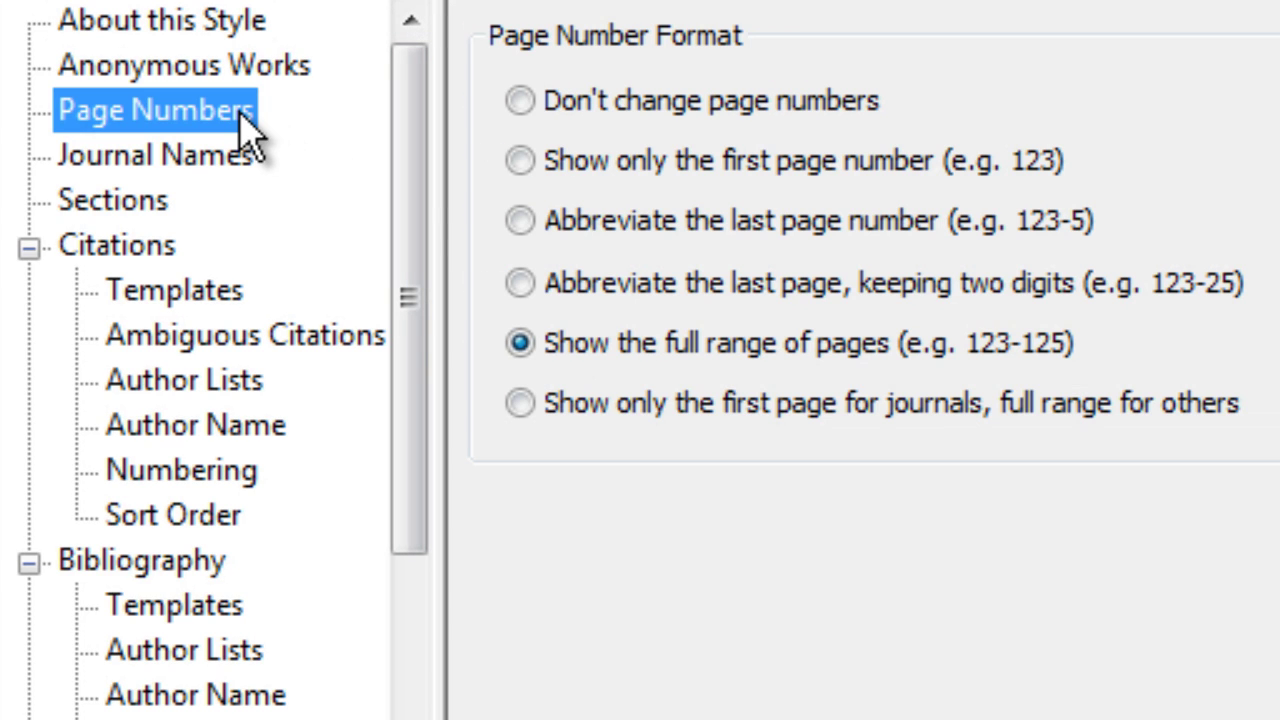
pyautogui.click(547, 285)
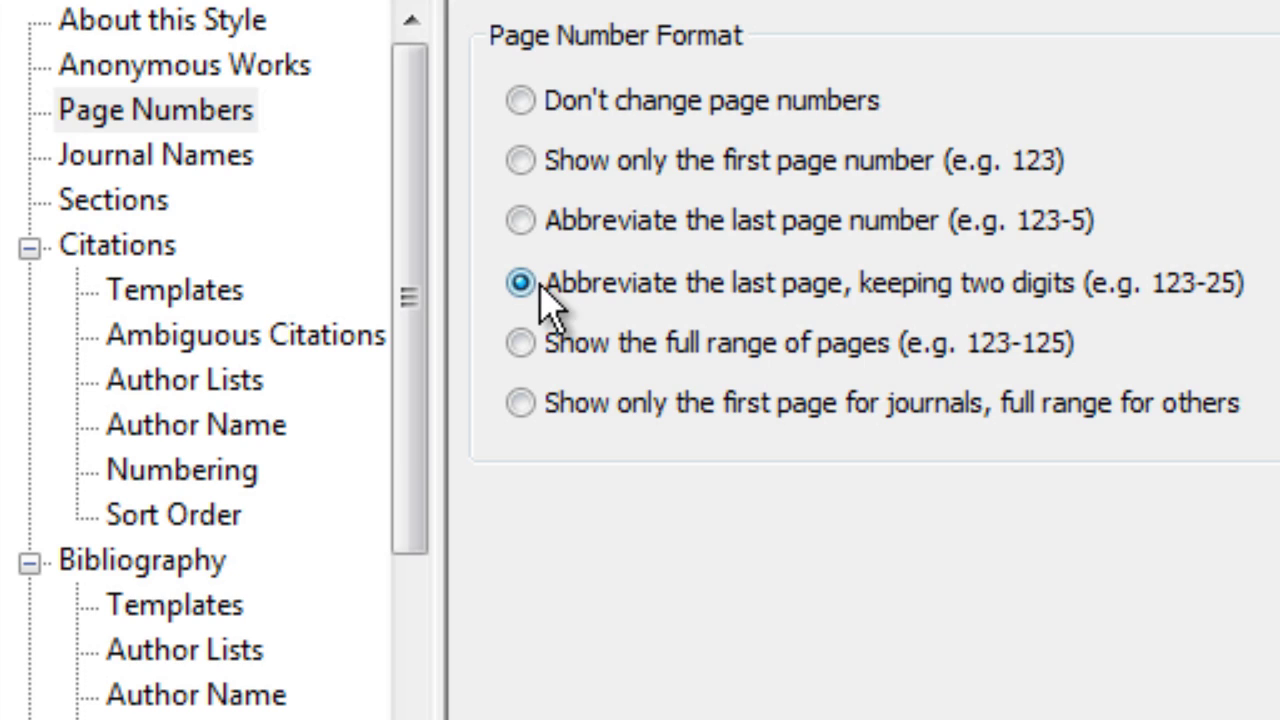
pyautogui.click(248, 158)
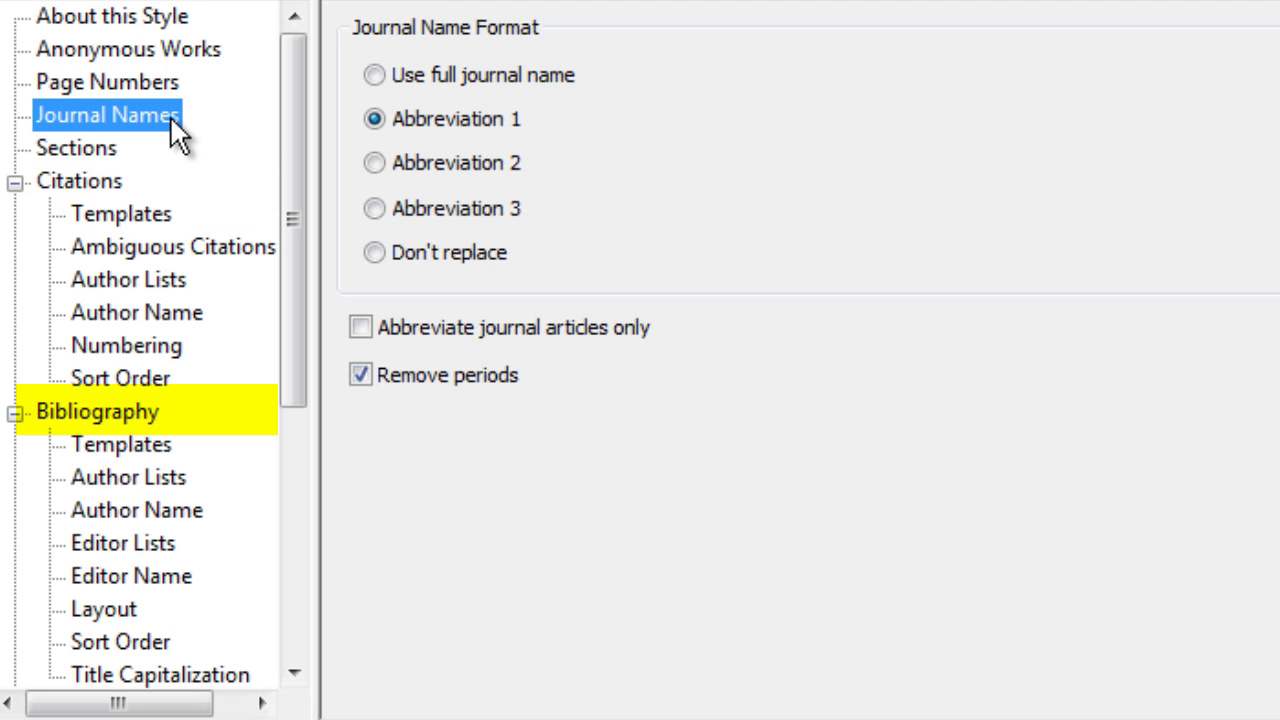
pyautogui.moveTo(298, 202); pyautogui.dragTo(298, 471)
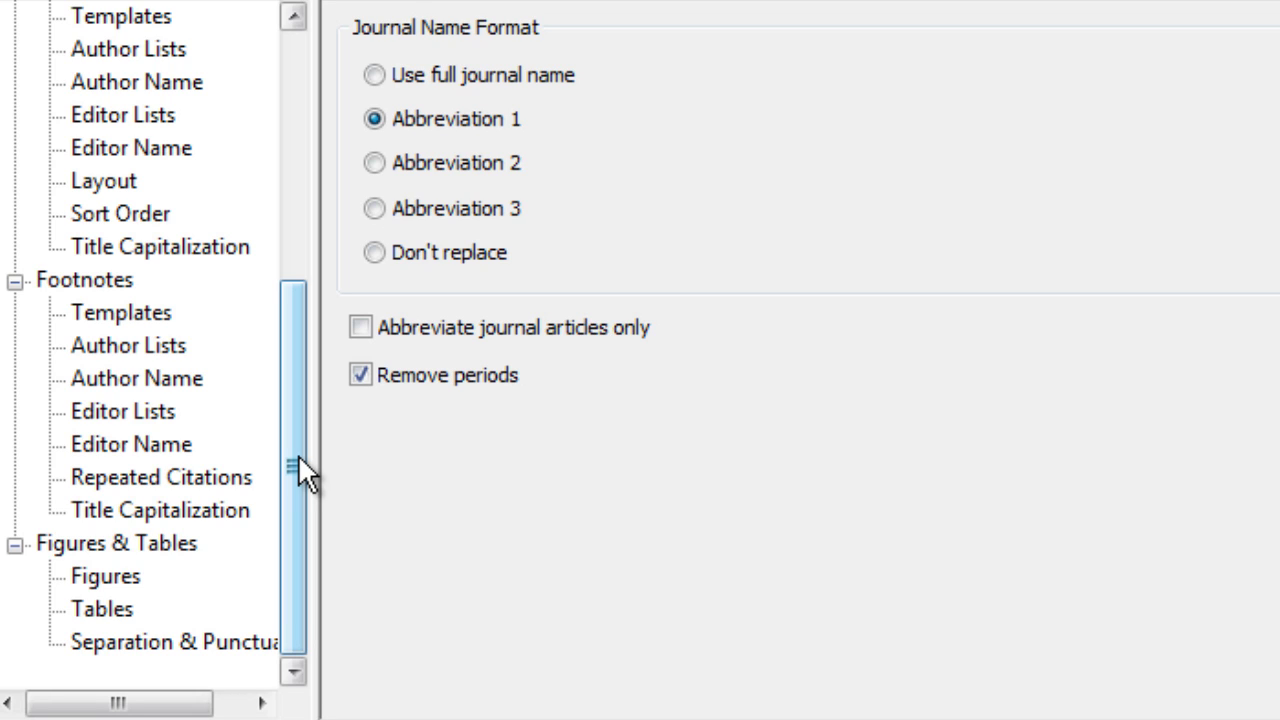
pyautogui.moveTo(298, 454); pyautogui.dragTo(351, 108)
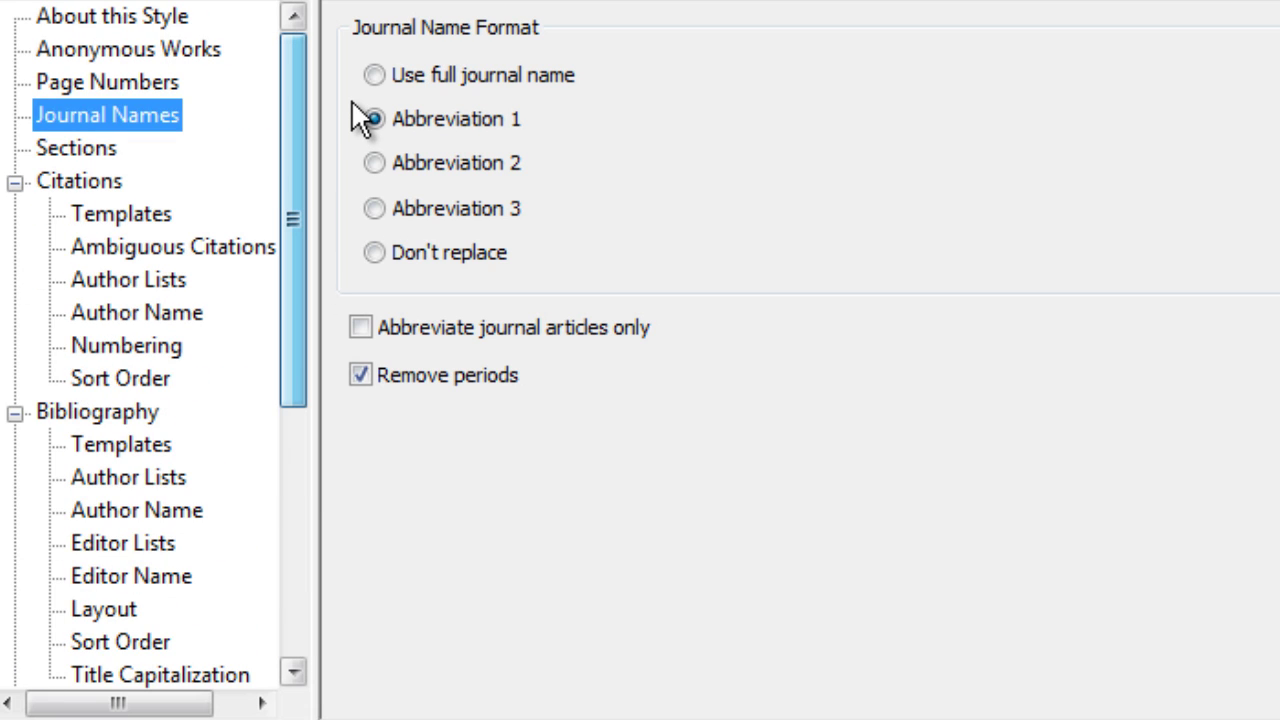
# Change the citation template to show the bibliography number in parentheses instead of square brackets
pyautogui.click(162, 216)
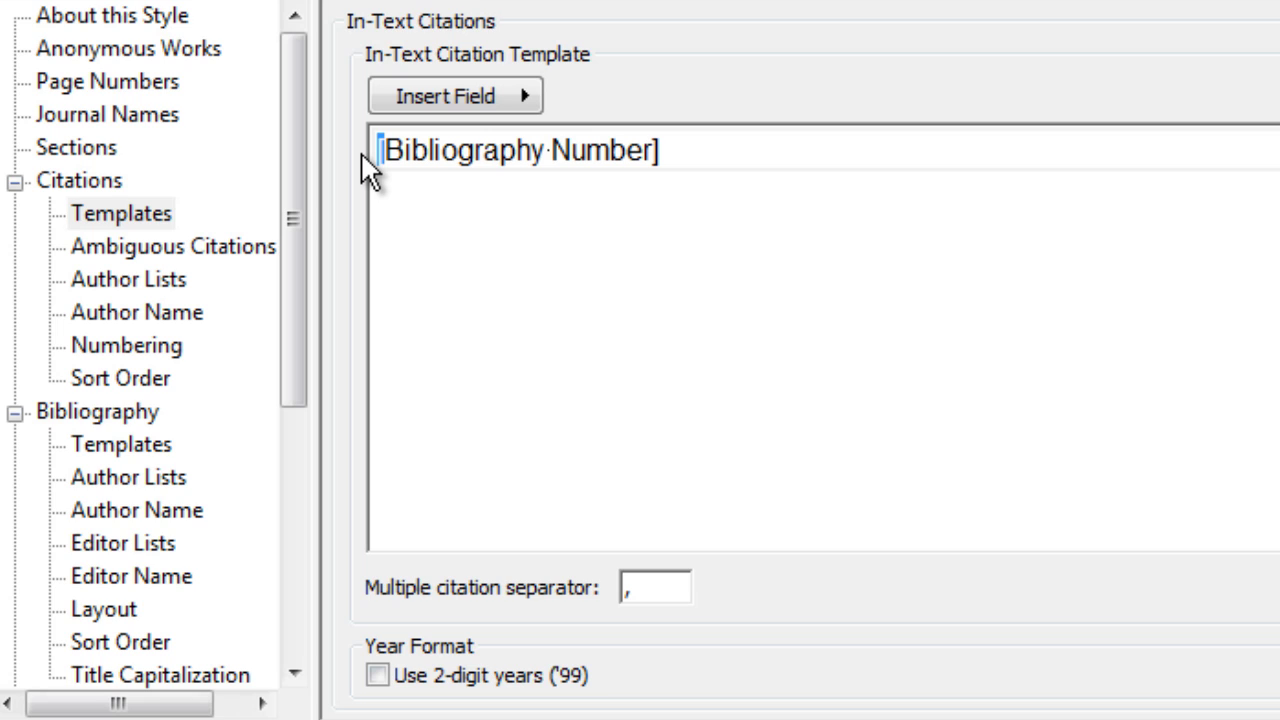
pyautogui.write('(')
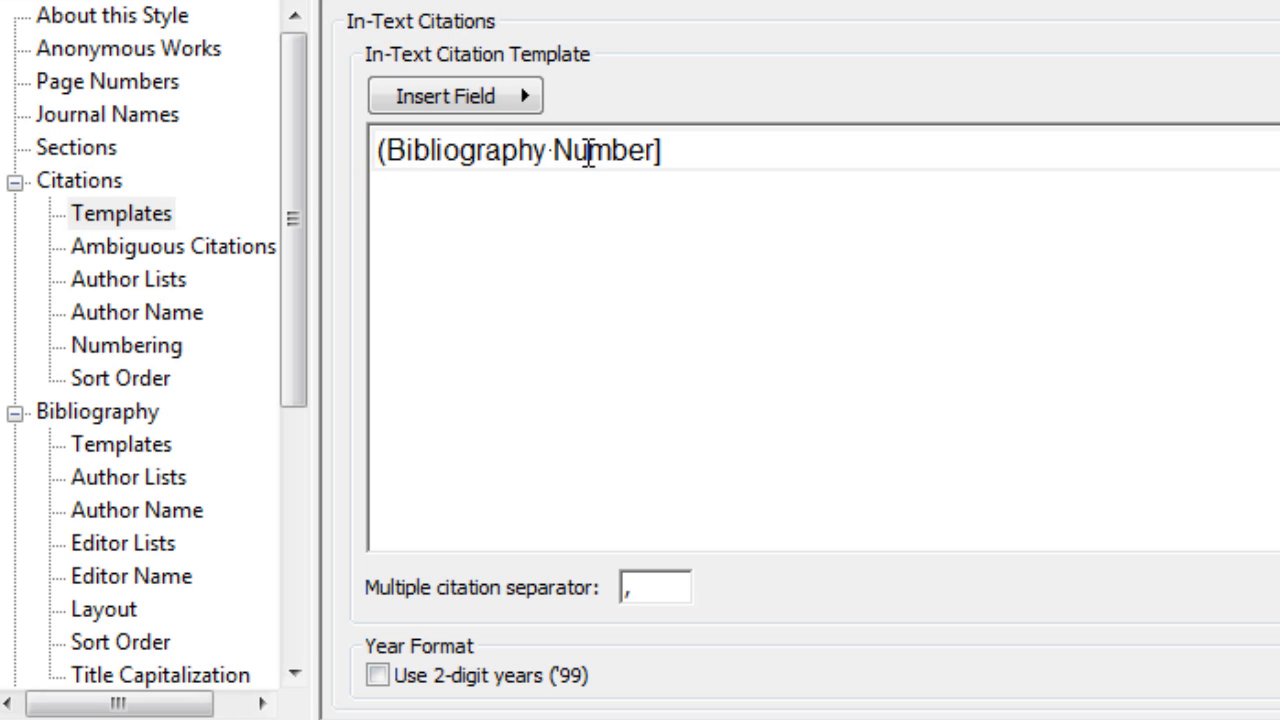
pyautogui.moveTo(656, 150); pyautogui.dragTo(672, 152)
pyautogui.write(')')
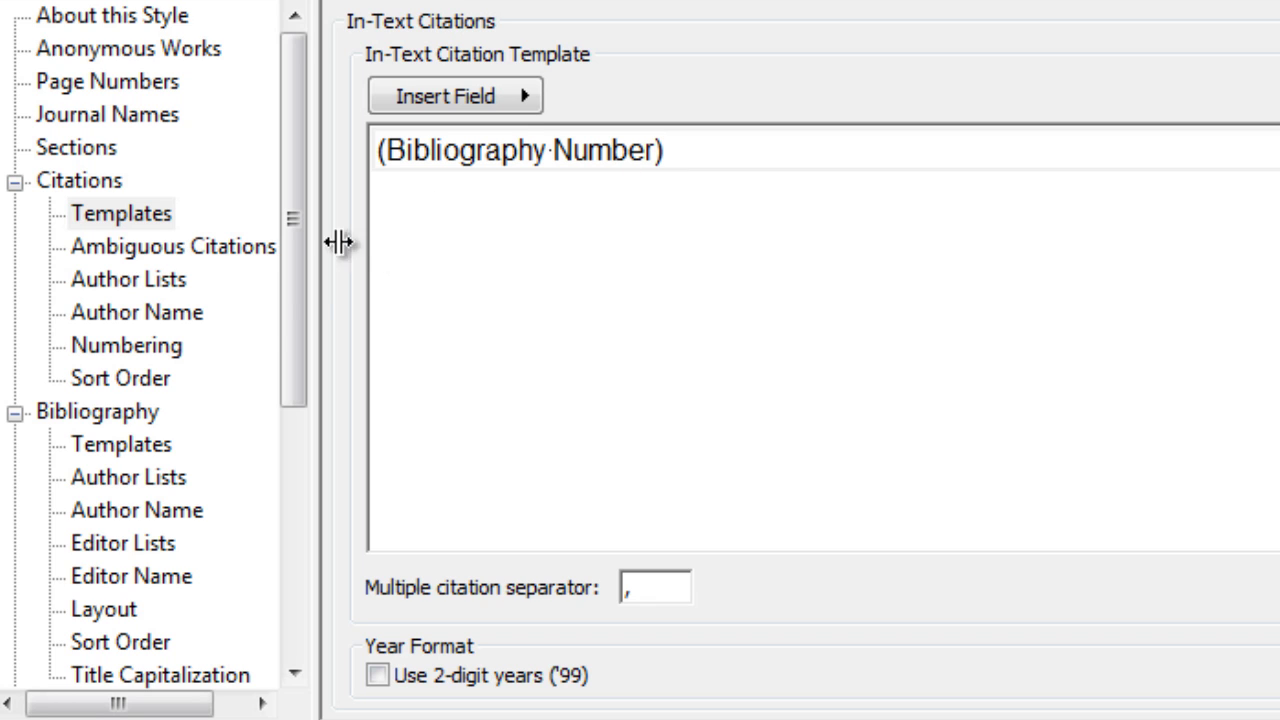
pyautogui.click(165, 347)
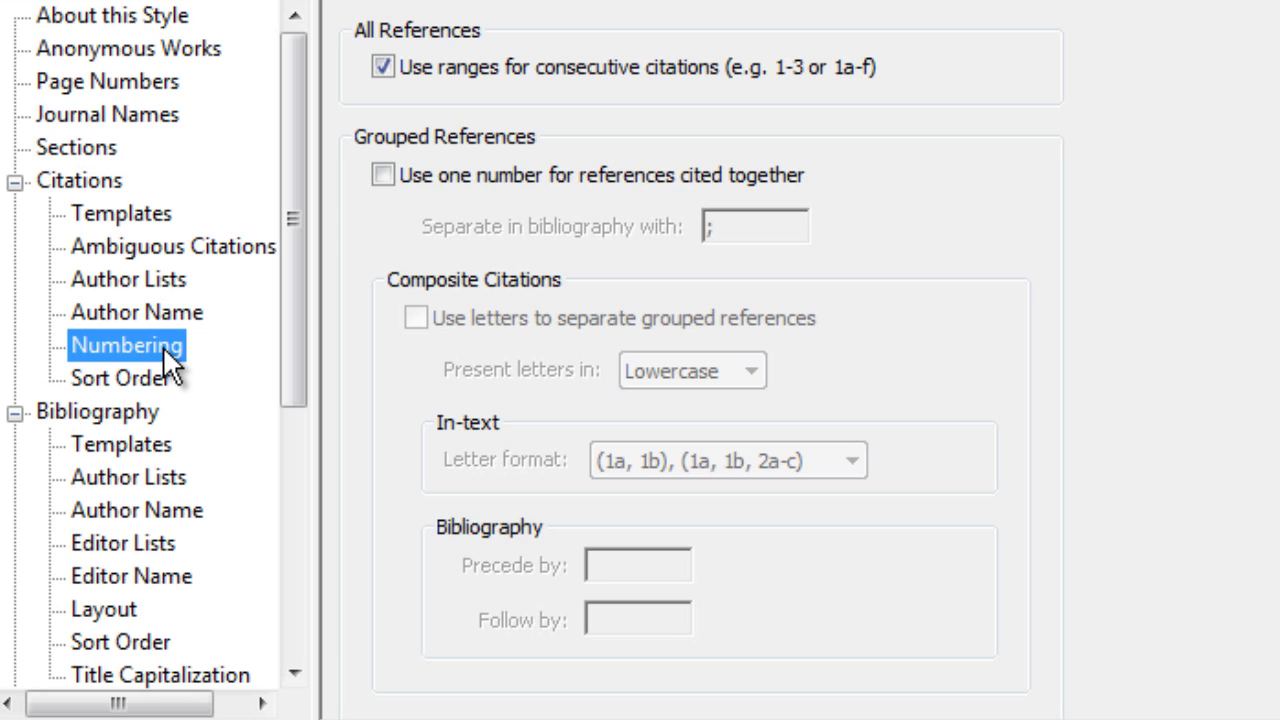
# Show the Citations Sort Order settings, set to Same as bibliography
pyautogui.click(161, 377)
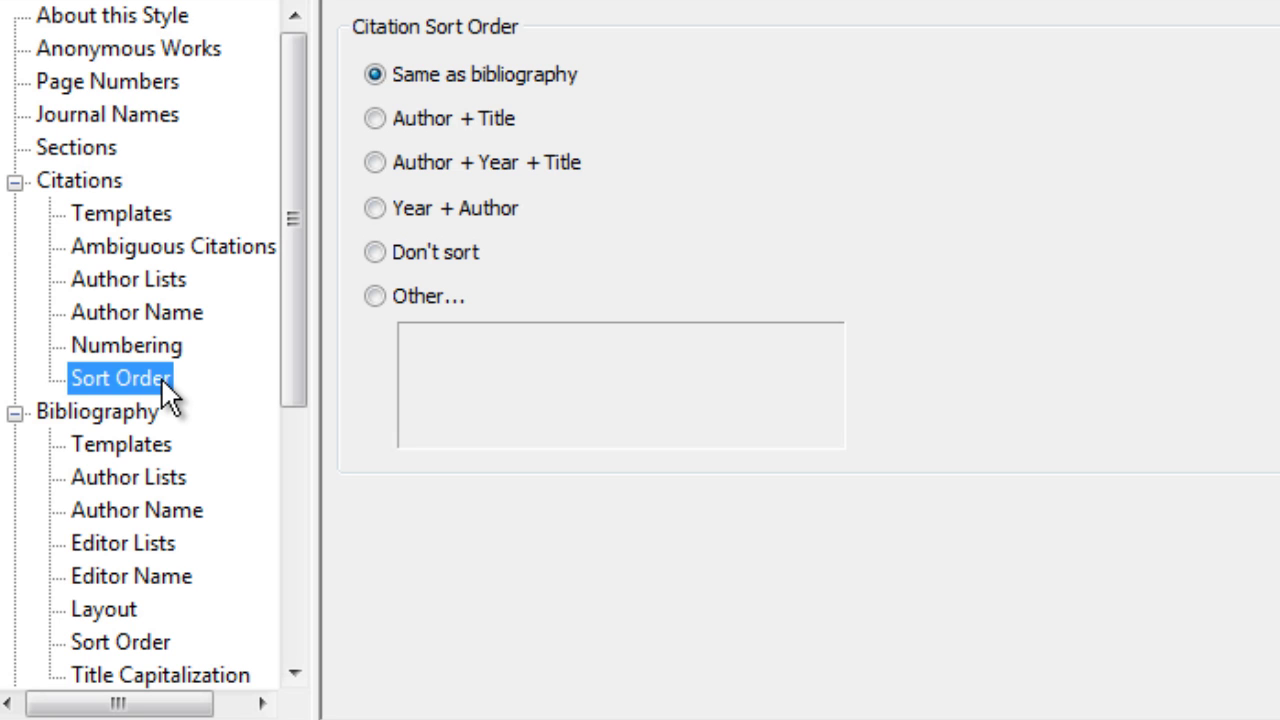
# Make the Journal field plain instead of italic in the Journal Article bibliography template
pyautogui.click(166, 443)
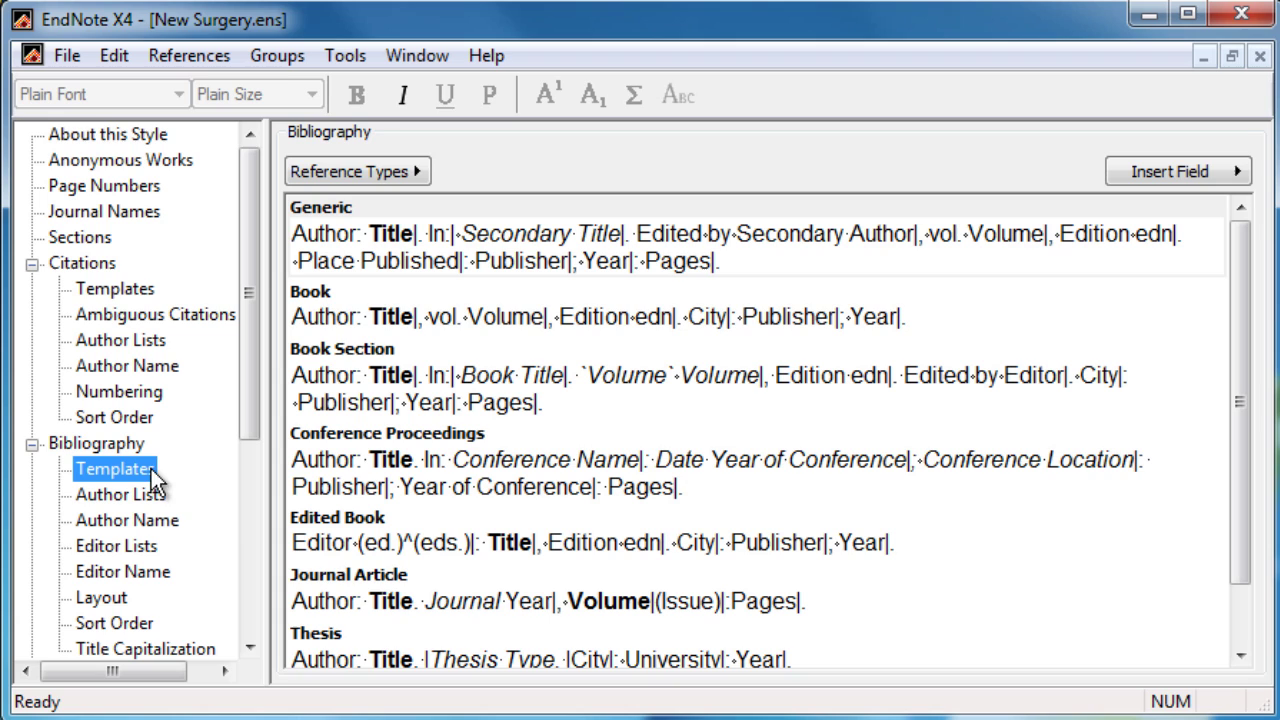
pyautogui.click(424, 608)
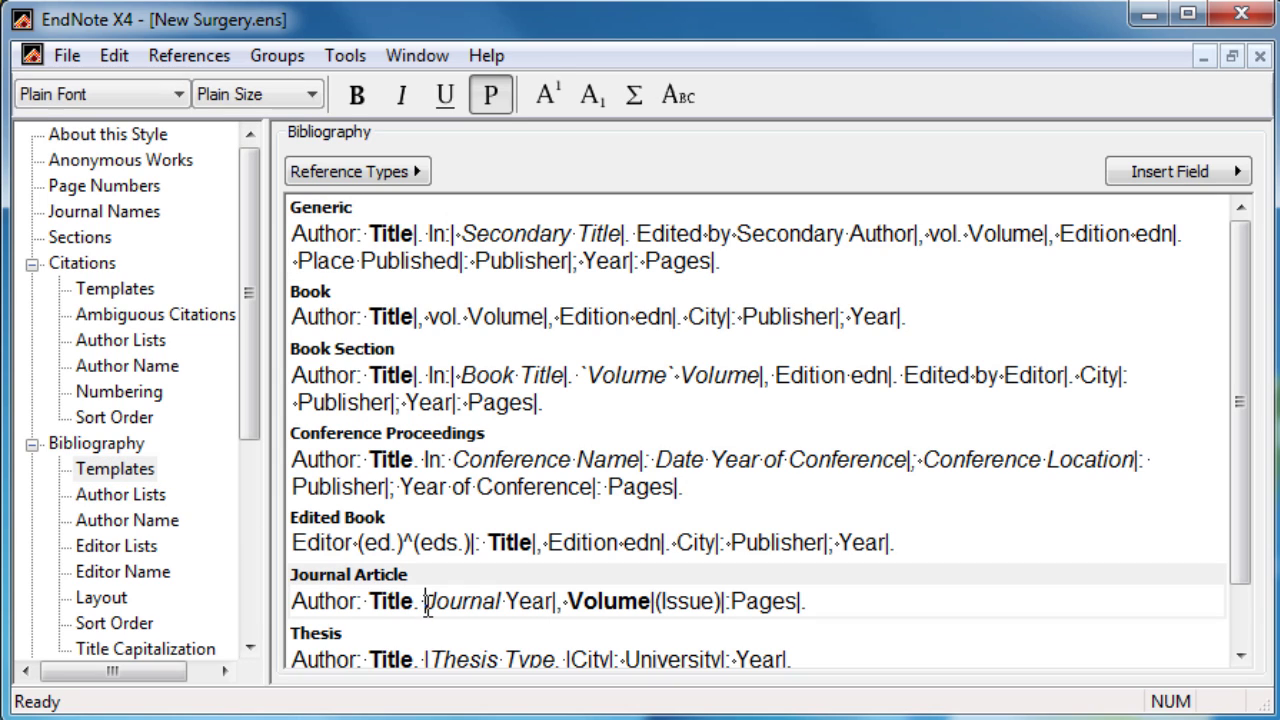
pyautogui.moveTo(424, 608); pyautogui.dragTo(502, 610)
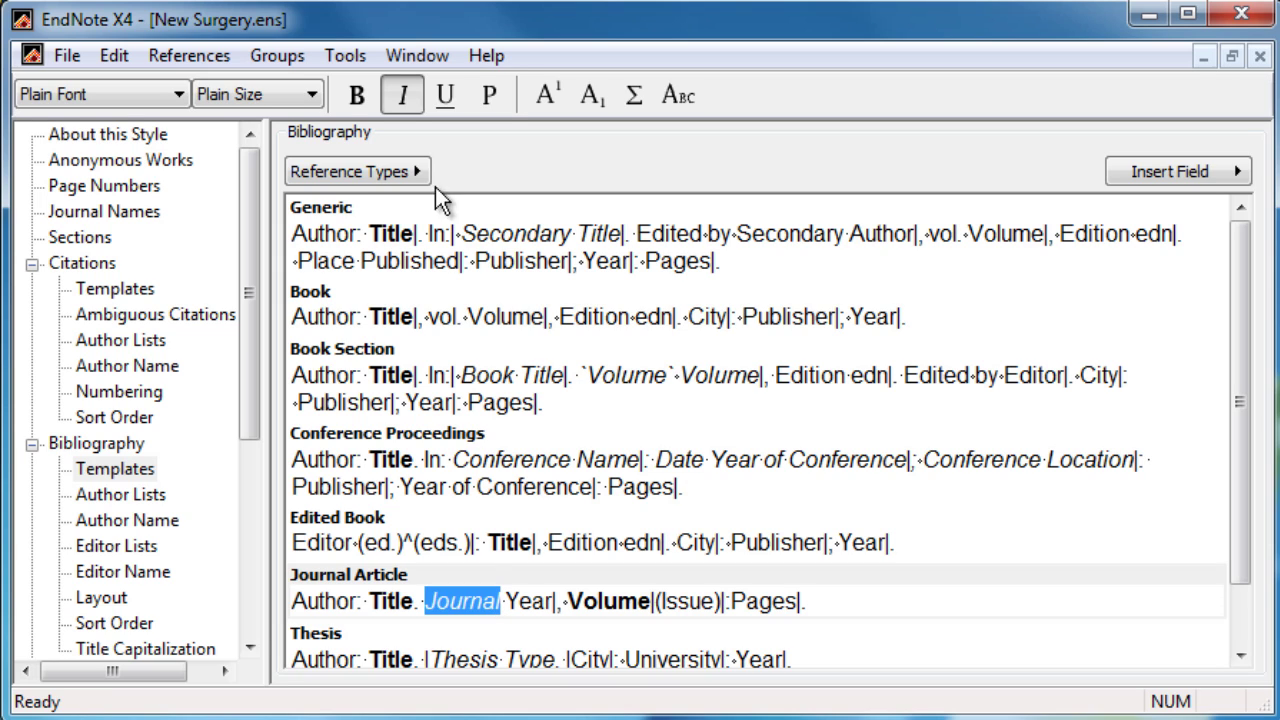
pyautogui.click(405, 100)
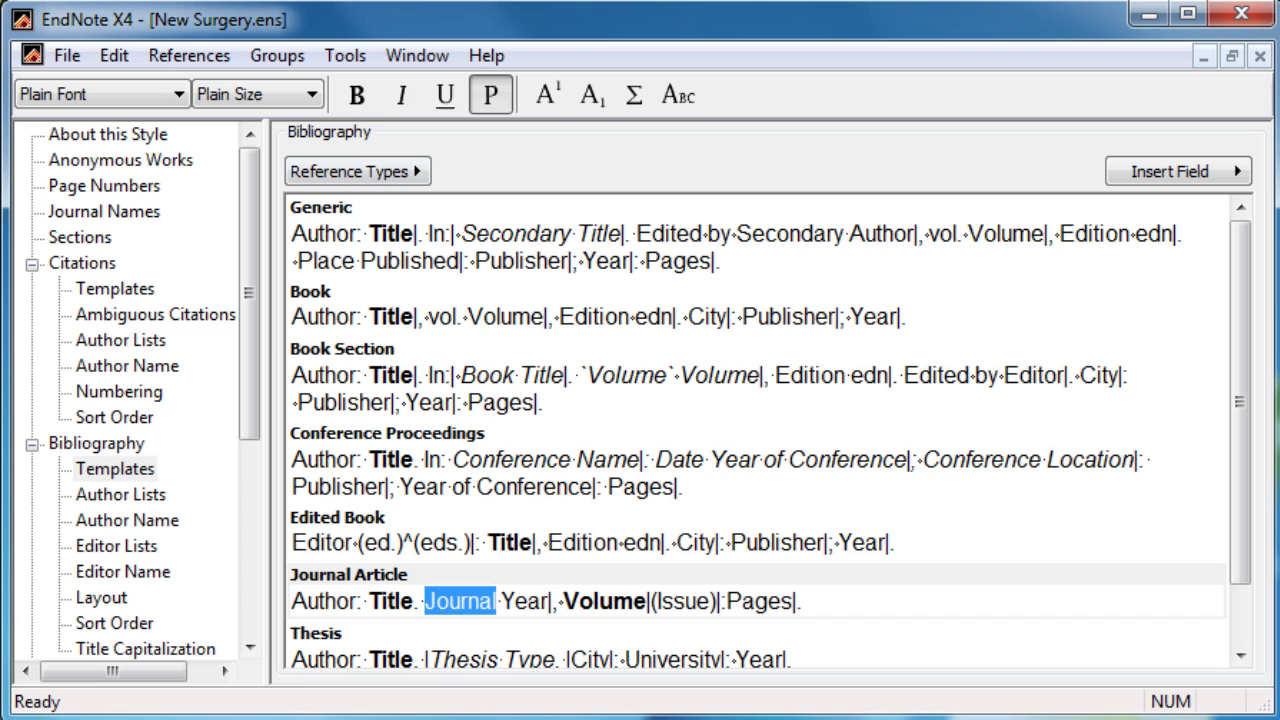
pyautogui.click(292, 600)
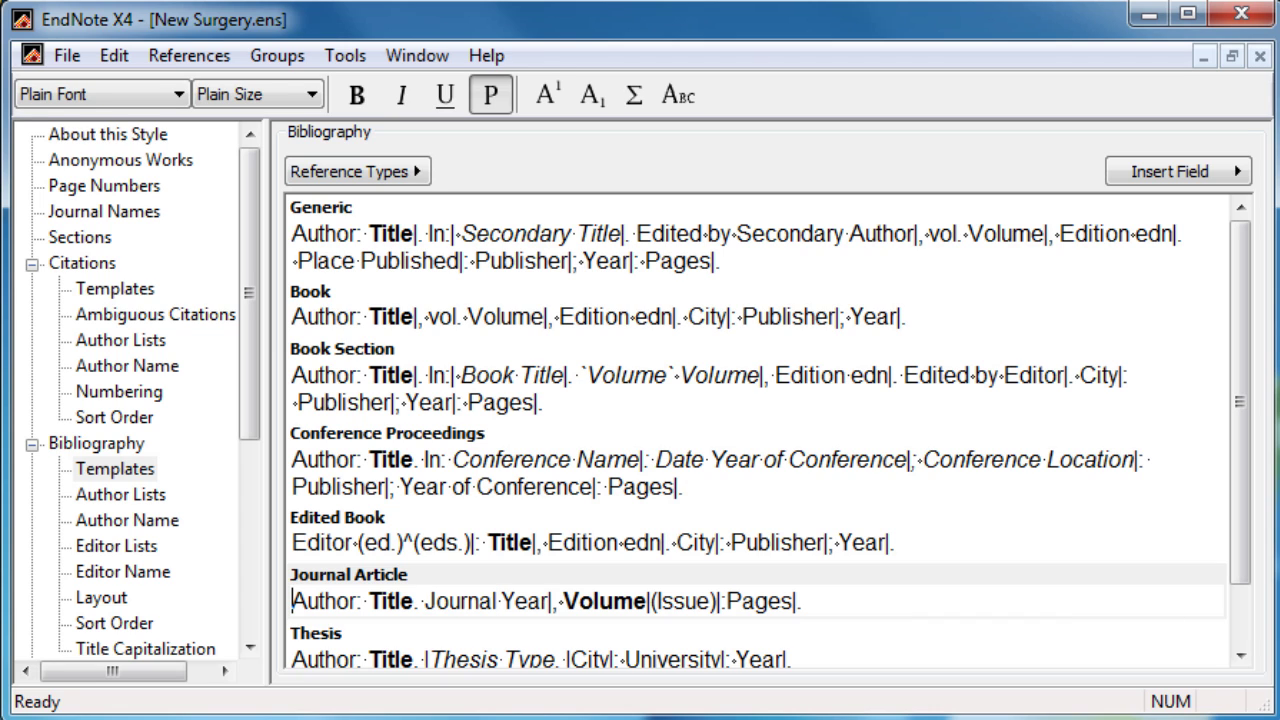
# Press Ctrl+I in the bibliography template and open the Insert Field list
pyautogui.hotkey('ctrl', 'i')
pyautogui.click(1157, 168)
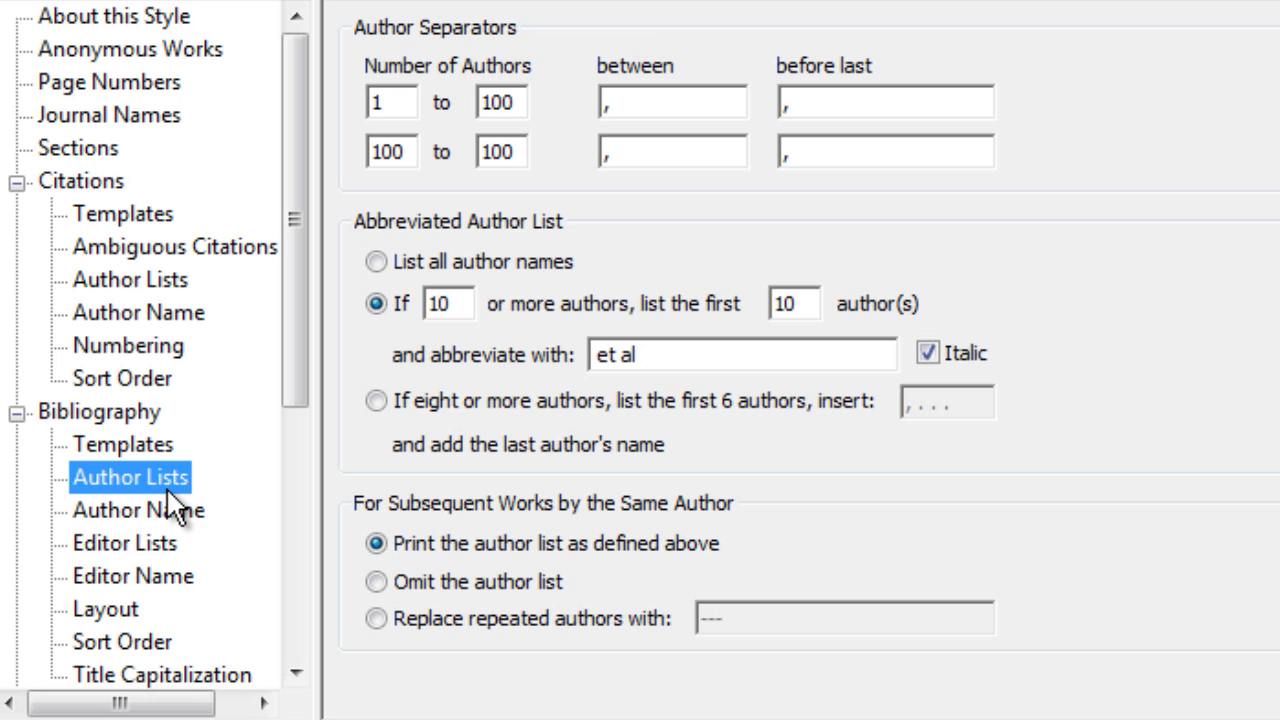
# Set bibliography author lists of 4 or more to show the first 3, then 'et al.'
pyautogui.moveTo(452, 306); pyautogui.dragTo(434, 310)
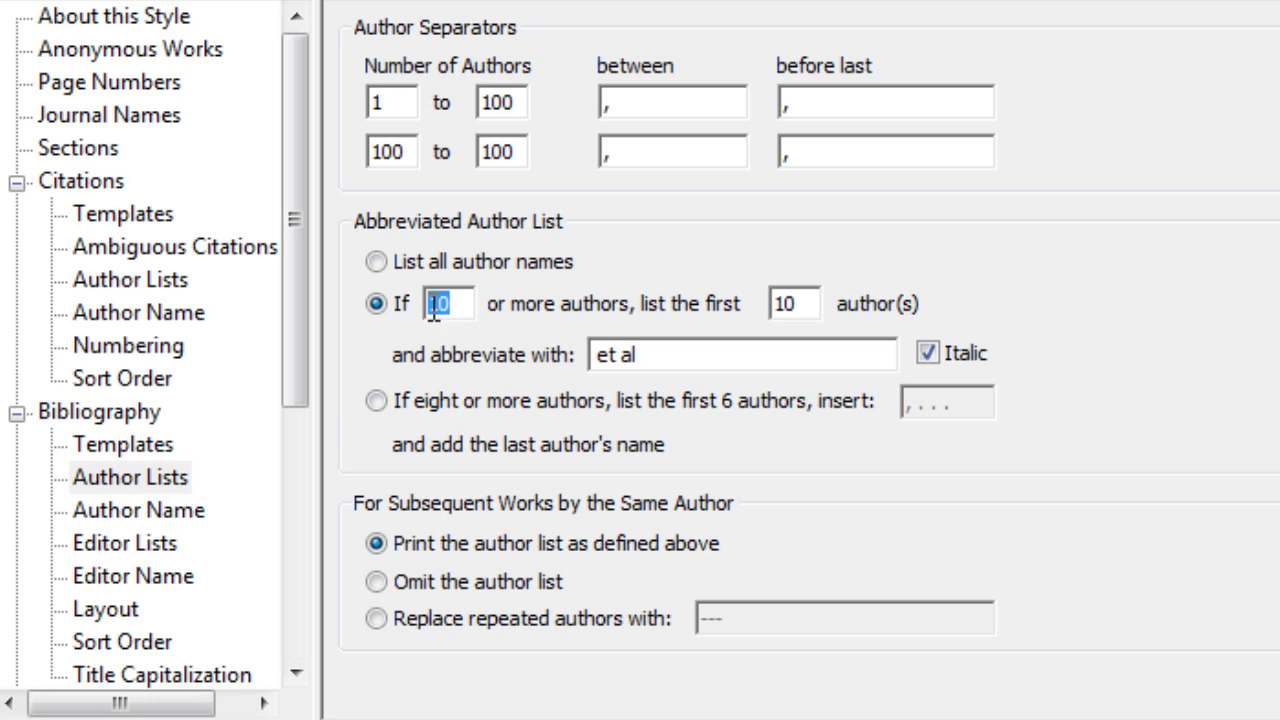
pyautogui.write('4')
pyautogui.moveTo(805, 302); pyautogui.dragTo(769, 298)
pyautogui.press('BackSpace')
pyautogui.write('3')
pyautogui.click(708, 352)
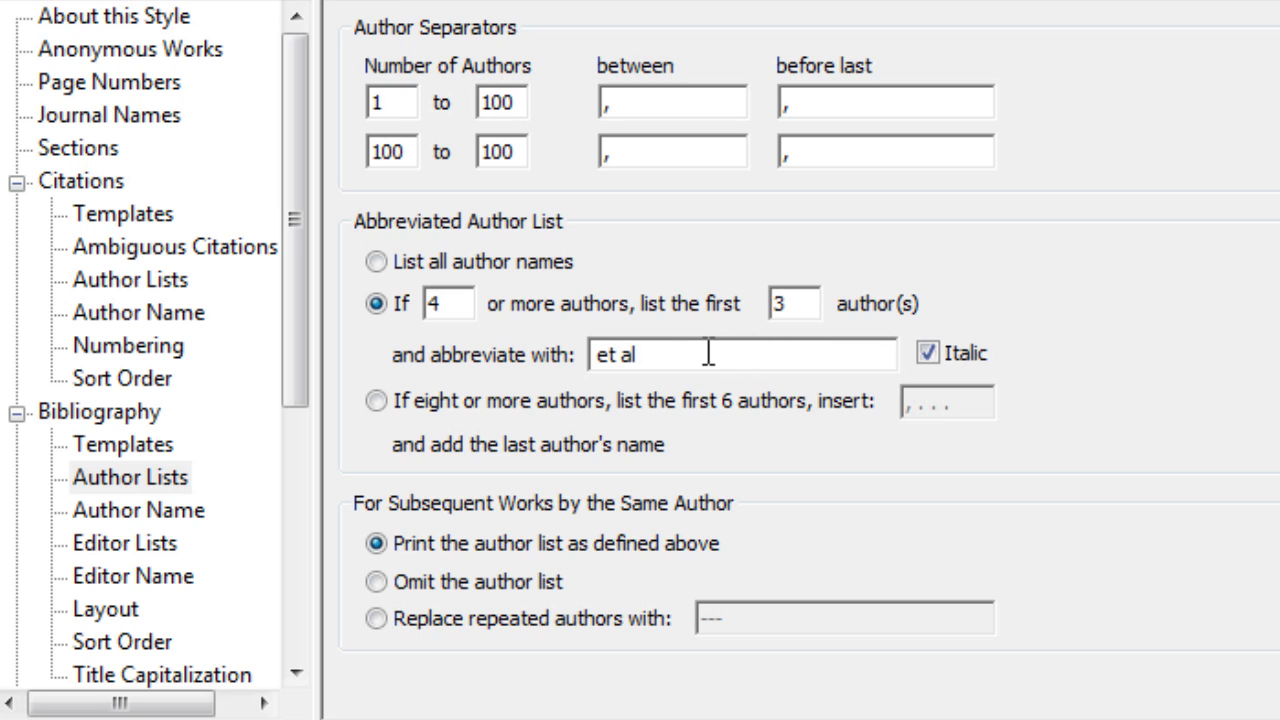
pyautogui.write('.')
# Format author names as 'Smith, Jane' first, 'Doe, John' for others, with A.B. initials
pyautogui.click(185, 515)
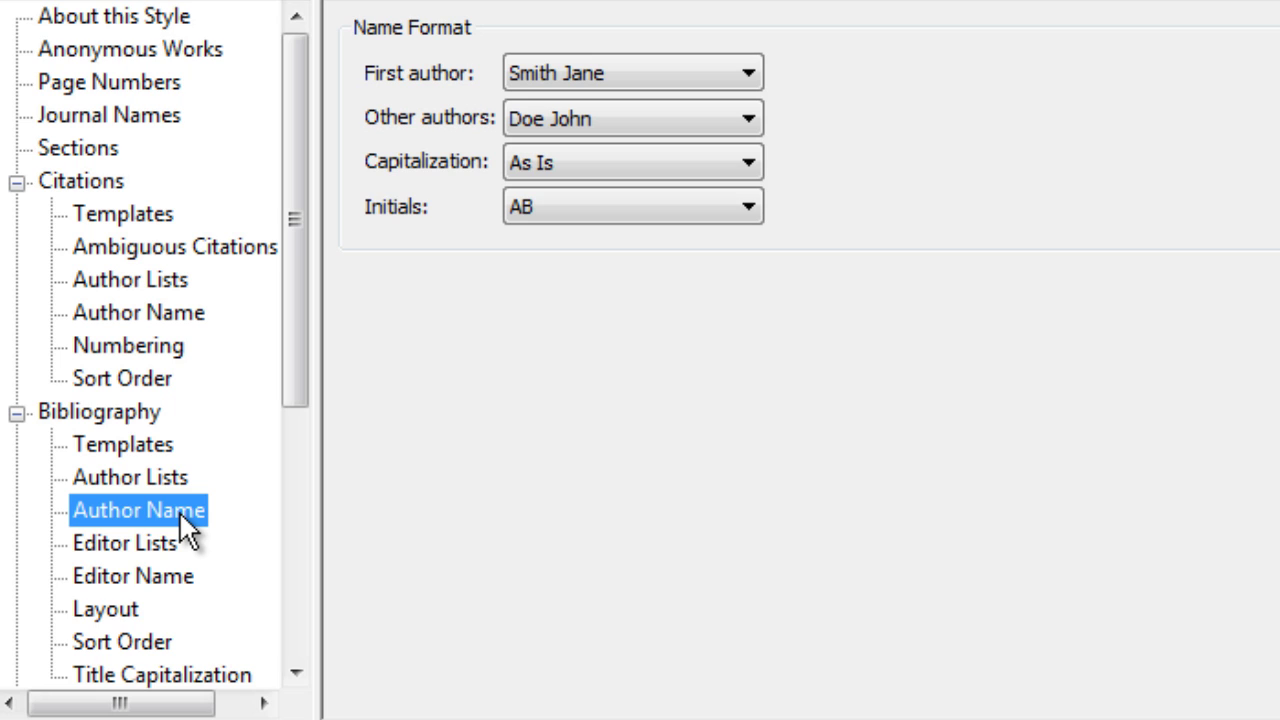
pyautogui.click(718, 75)
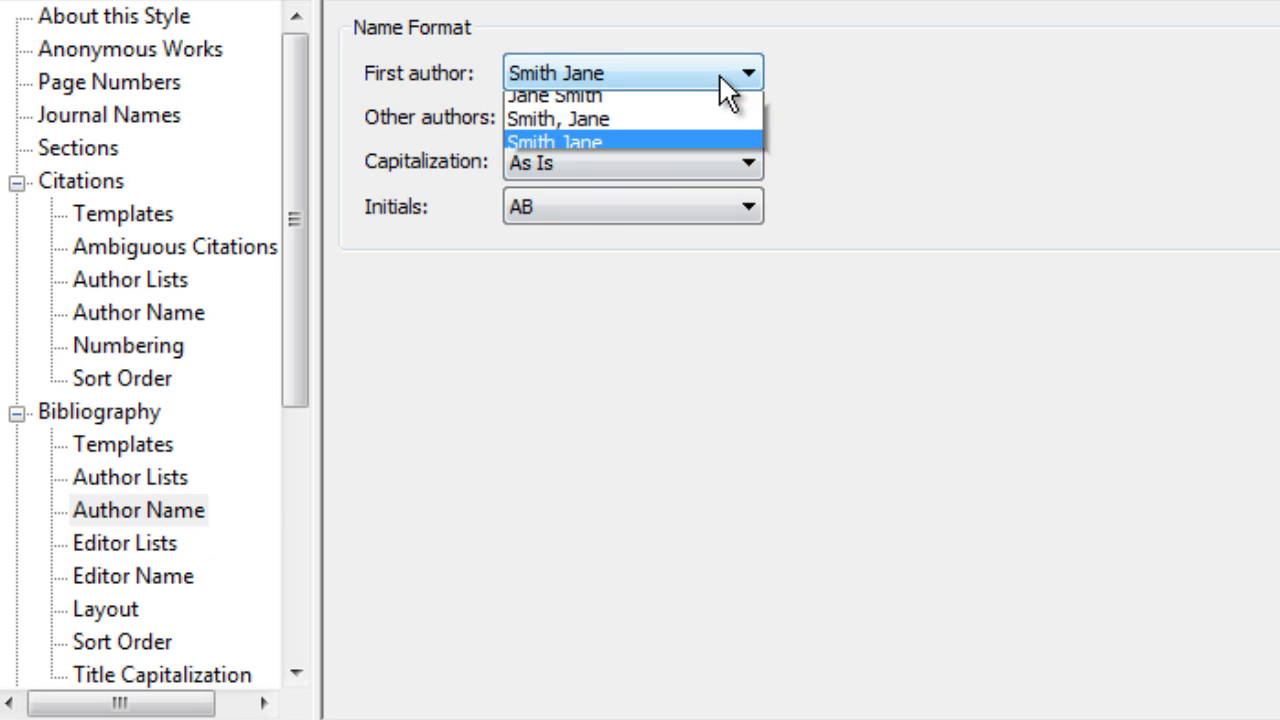
pyautogui.click(716, 130)
pyautogui.click(706, 128)
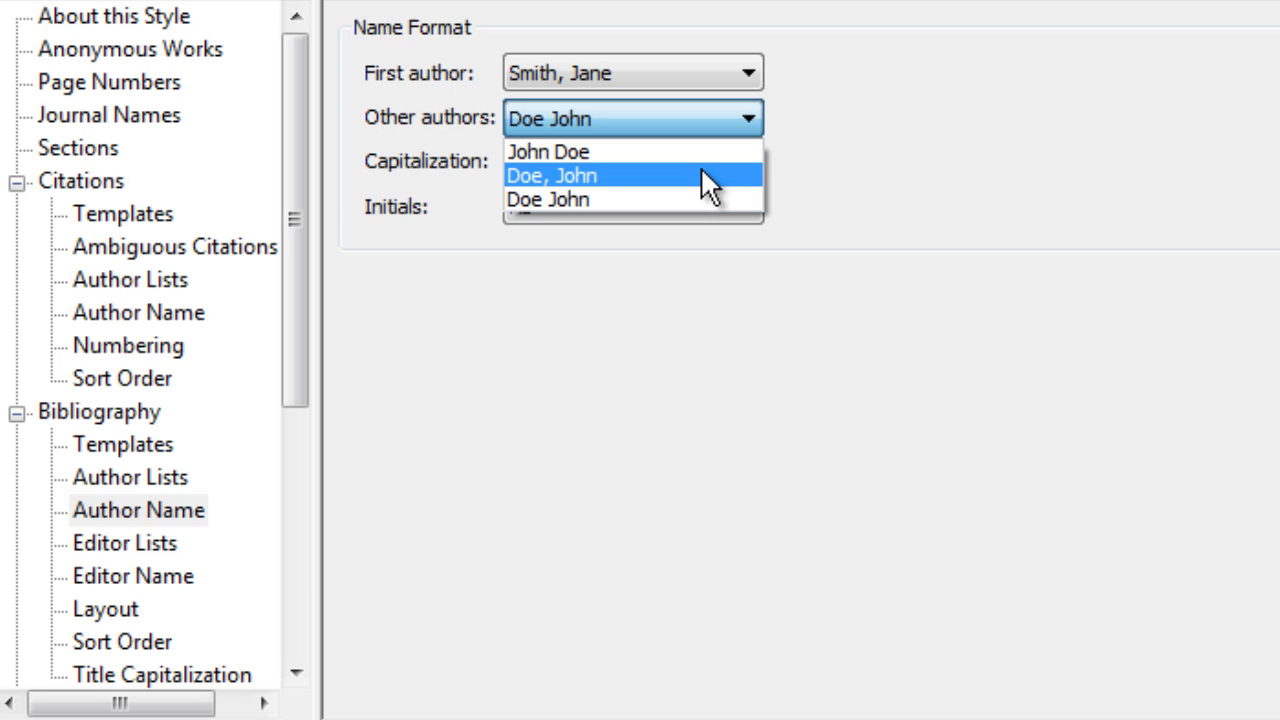
pyautogui.click(701, 175)
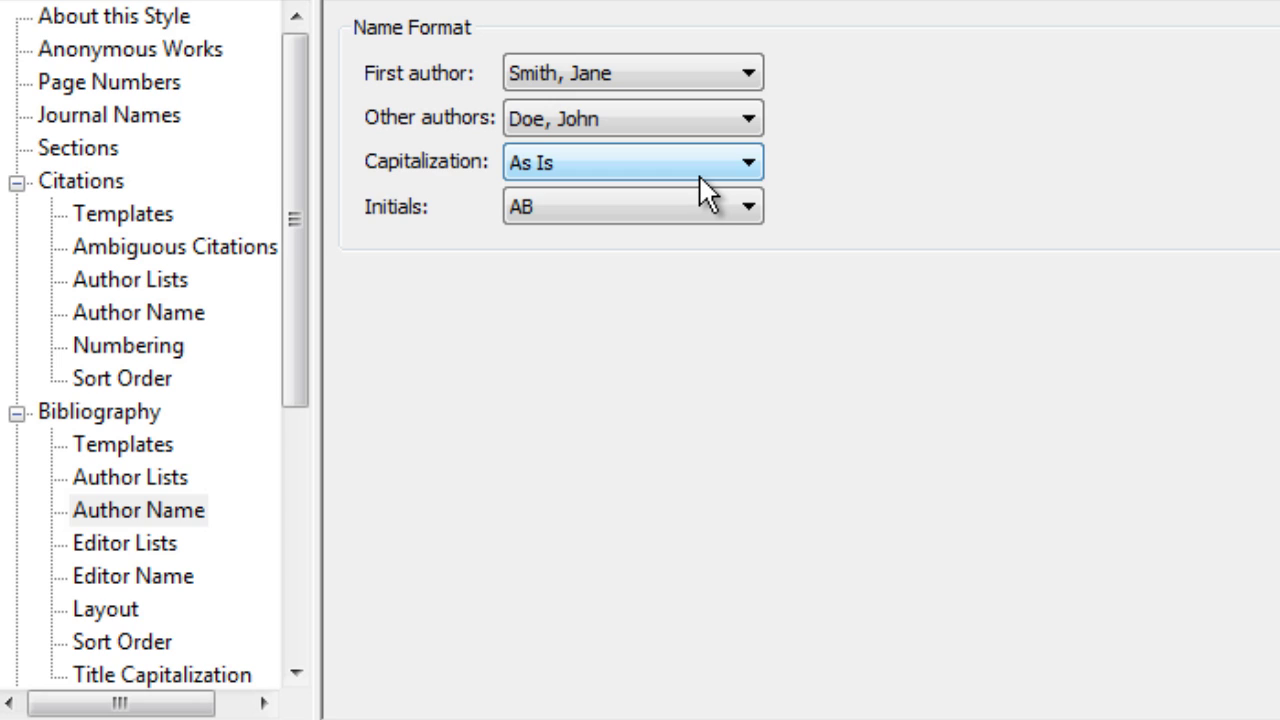
pyautogui.click(699, 209)
pyautogui.click(697, 312)
# Set editor lists of 4 or more to show the first 3, then 'et al.'
pyautogui.click(152, 543)
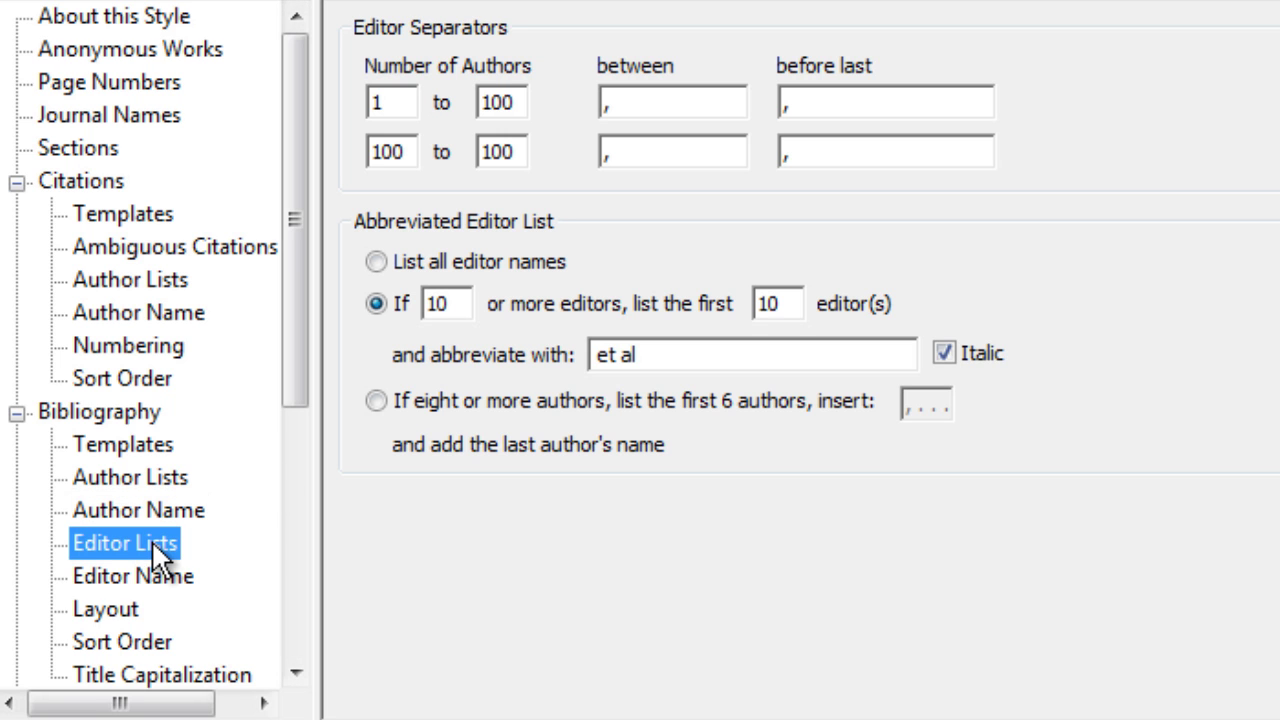
pyautogui.doubleClick(454, 304)
pyautogui.write('4')
pyautogui.doubleClick(790, 304)
pyautogui.write('3')
pyautogui.click(725, 352)
pyautogui.write('.')
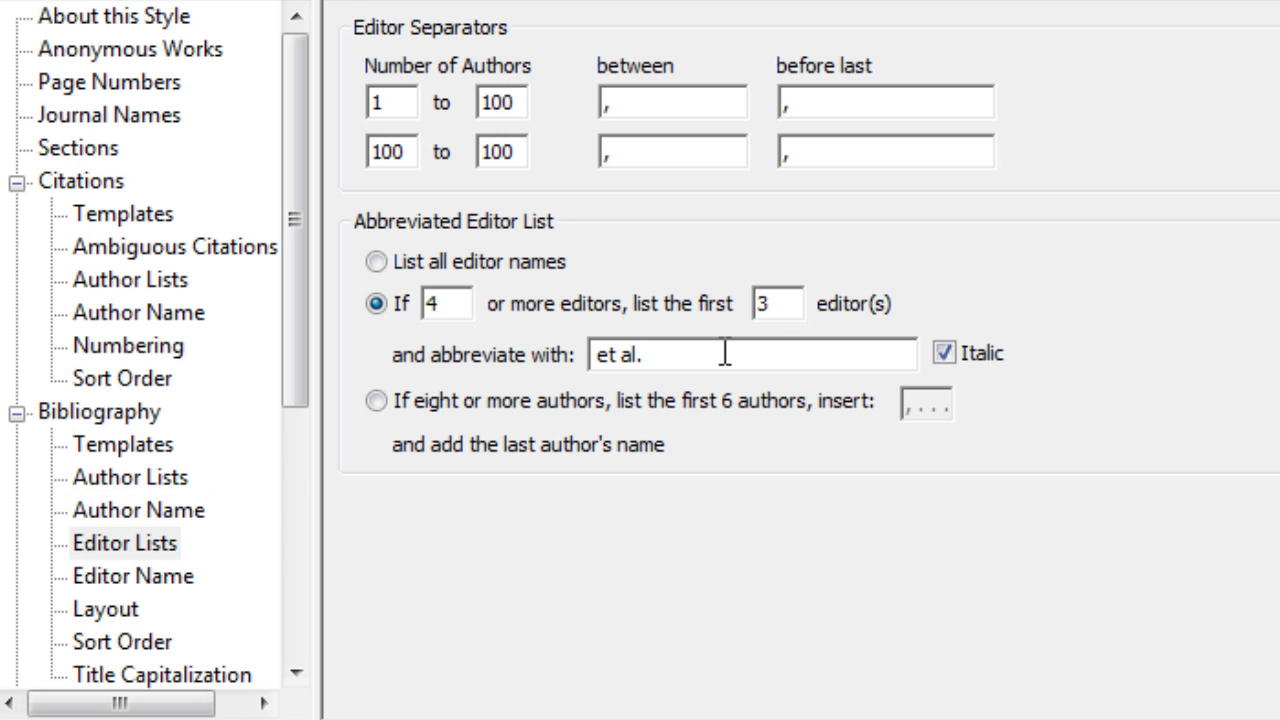
# Format editor names as 'Smith, Jane' first, 'Doe, John' for others, with A.B. initials
pyautogui.click(155, 574)
pyautogui.click(708, 77)
pyautogui.click(698, 137)
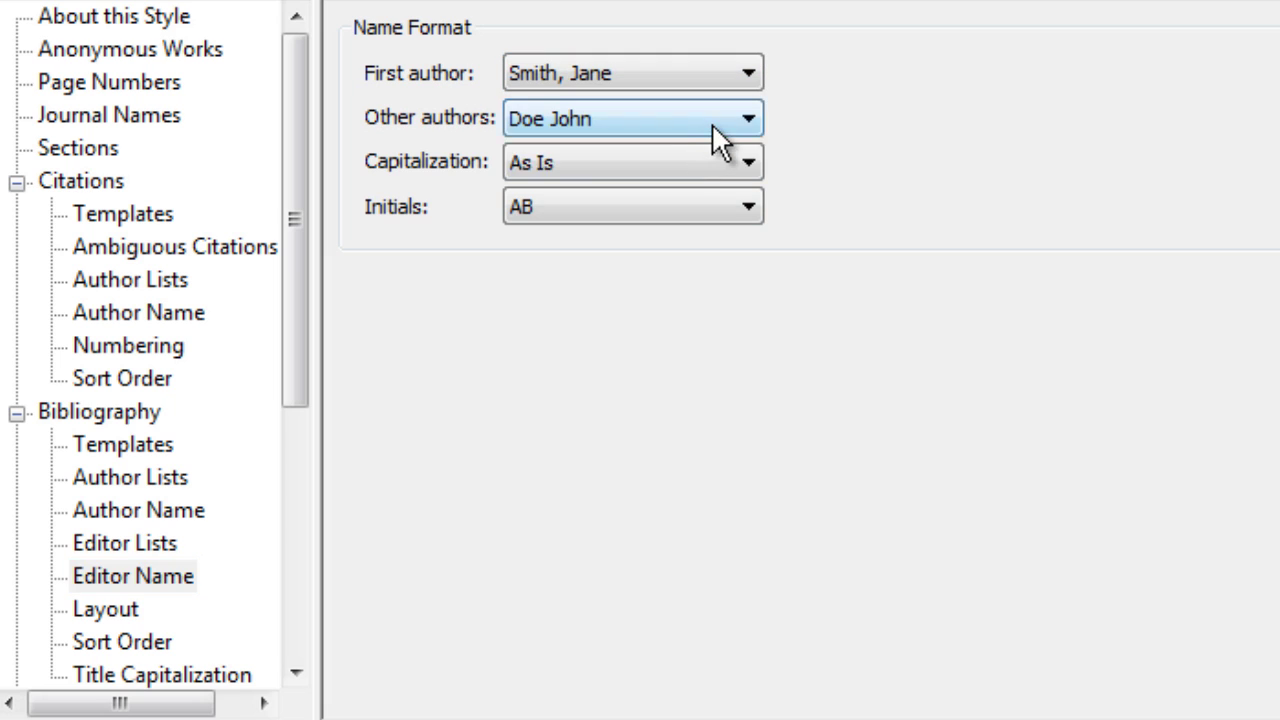
pyautogui.click(711, 125)
pyautogui.click(702, 172)
pyautogui.click(701, 208)
pyautogui.click(676, 298)
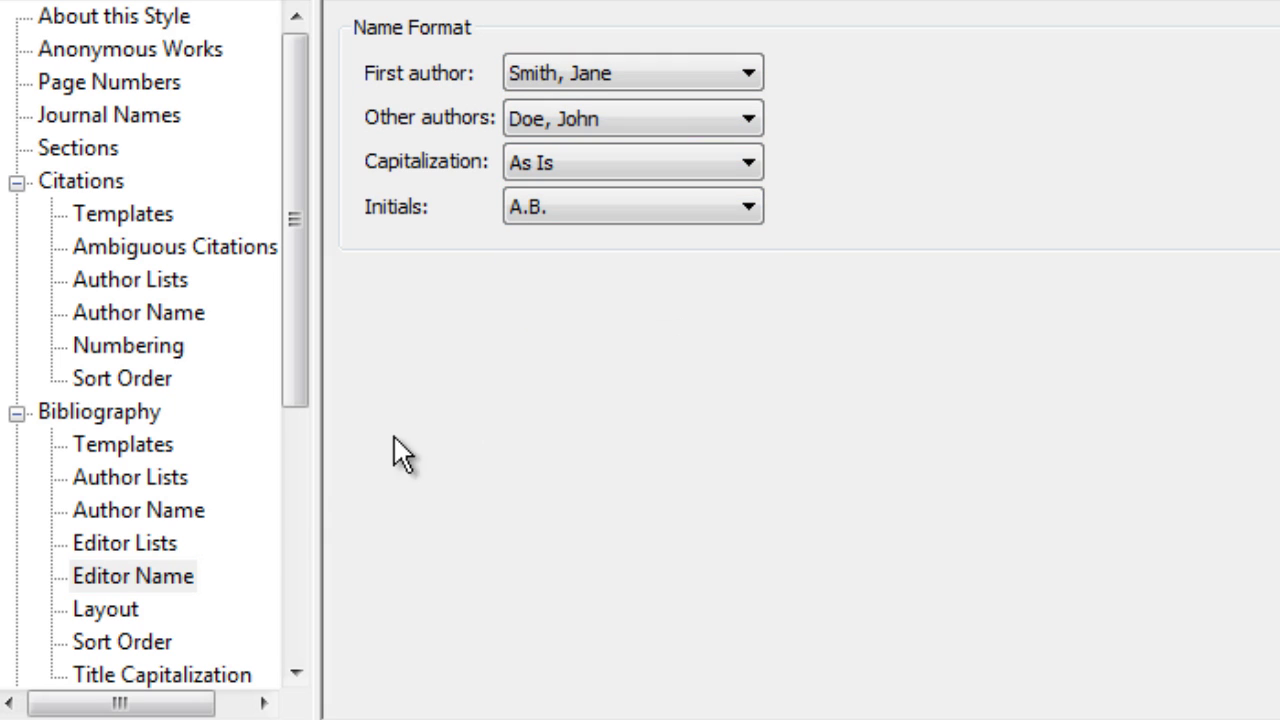
# Review layout and sort order, then switch title capitalization to Sentence style
pyautogui.click(123, 605)
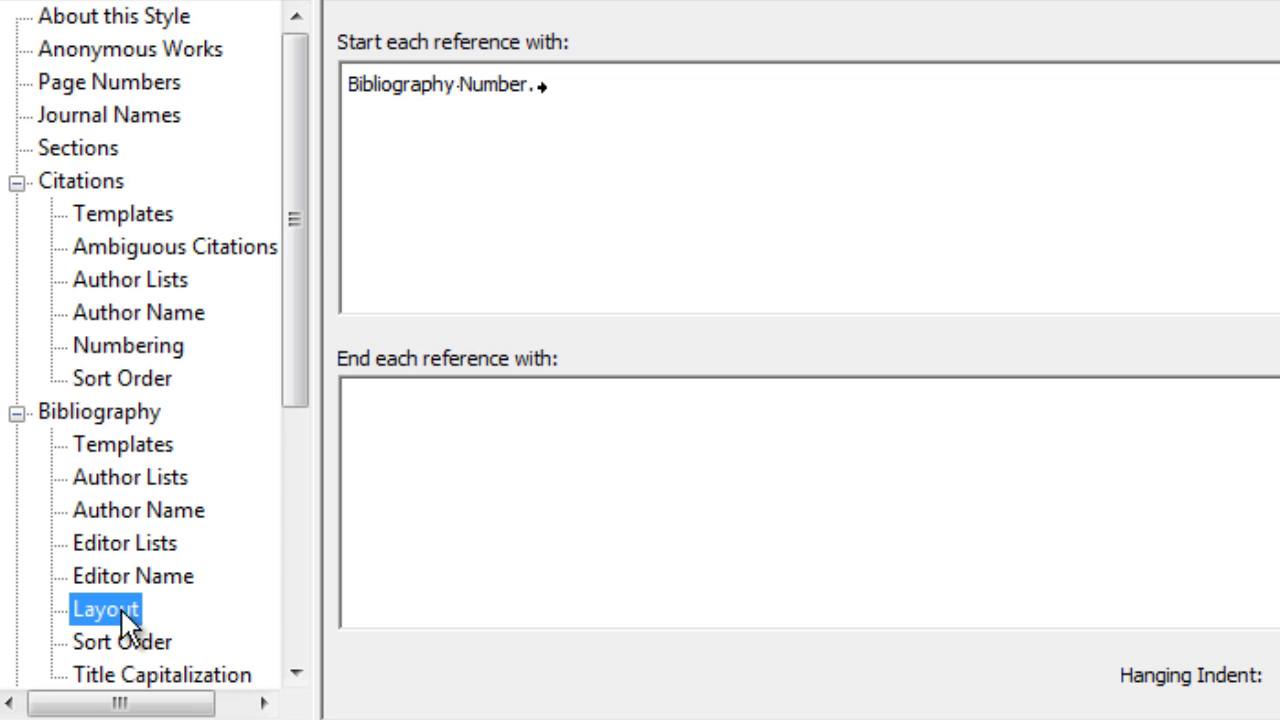
pyautogui.click(117, 643)
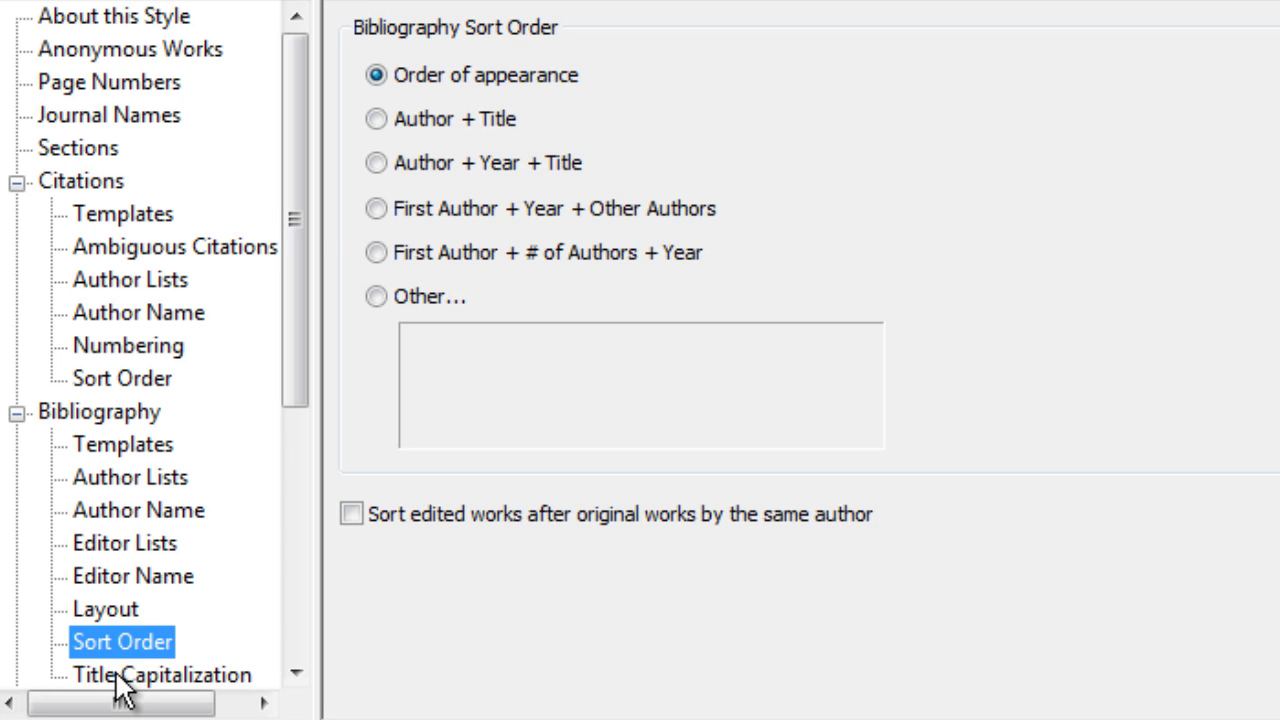
pyautogui.click(117, 682)
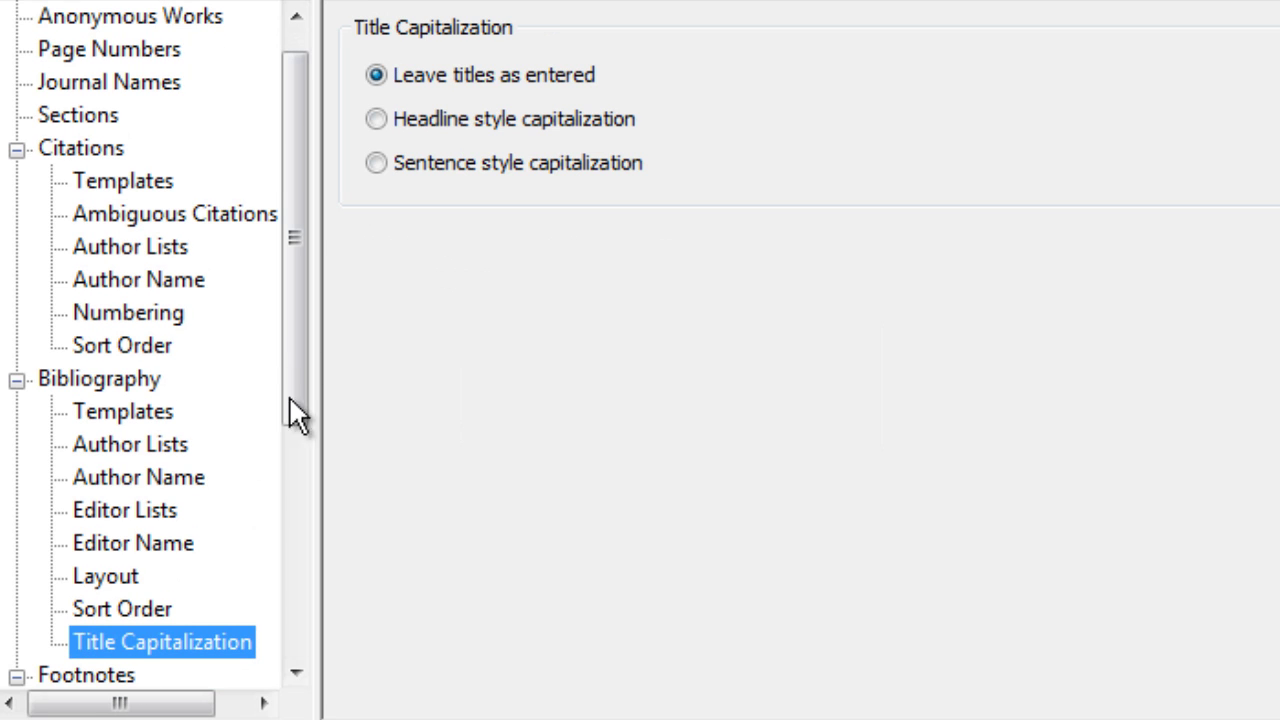
pyautogui.click(386, 165)
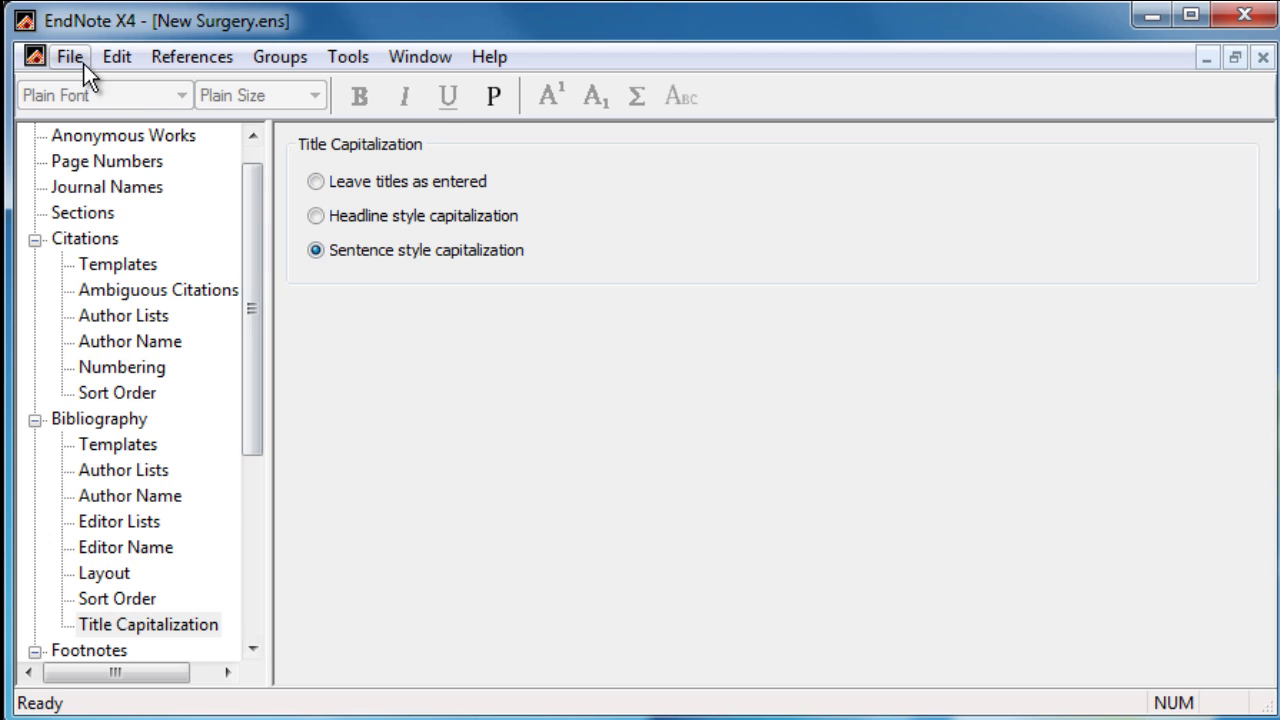
# Save the New Surgery style, then check it in the Style Manager after searching 'new'
pyautogui.click(83, 63)
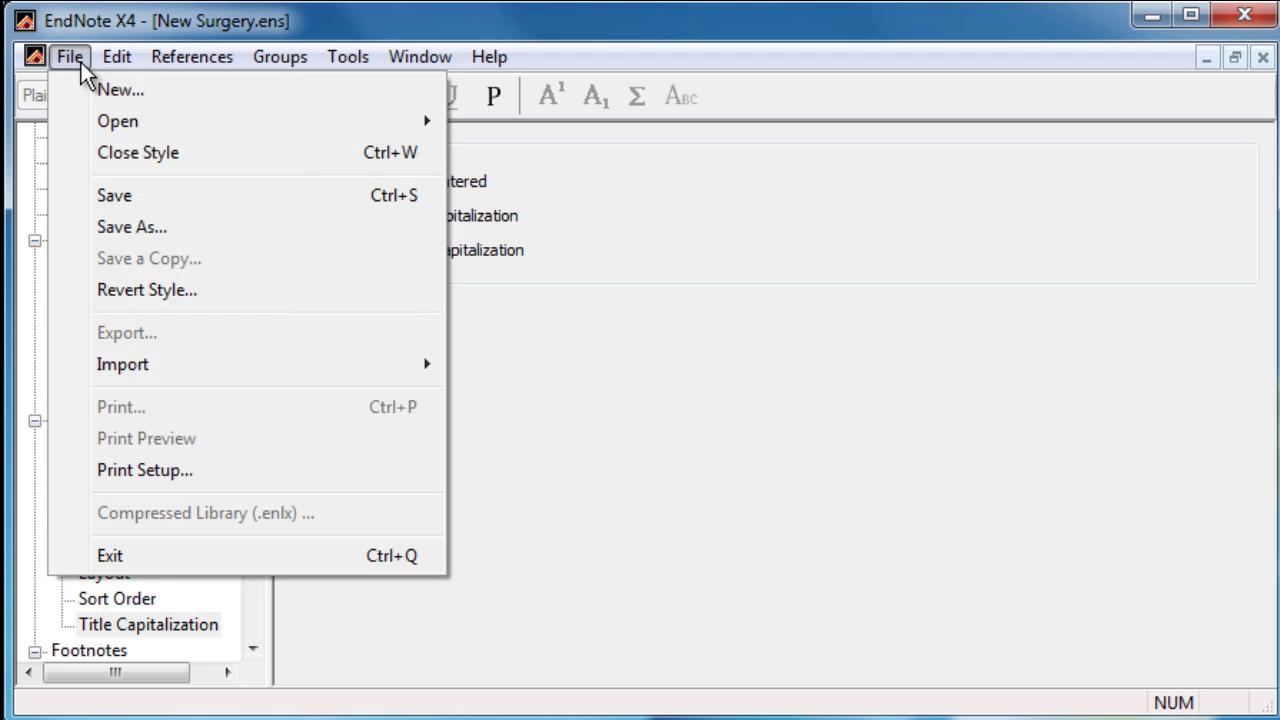
pyautogui.click(79, 198)
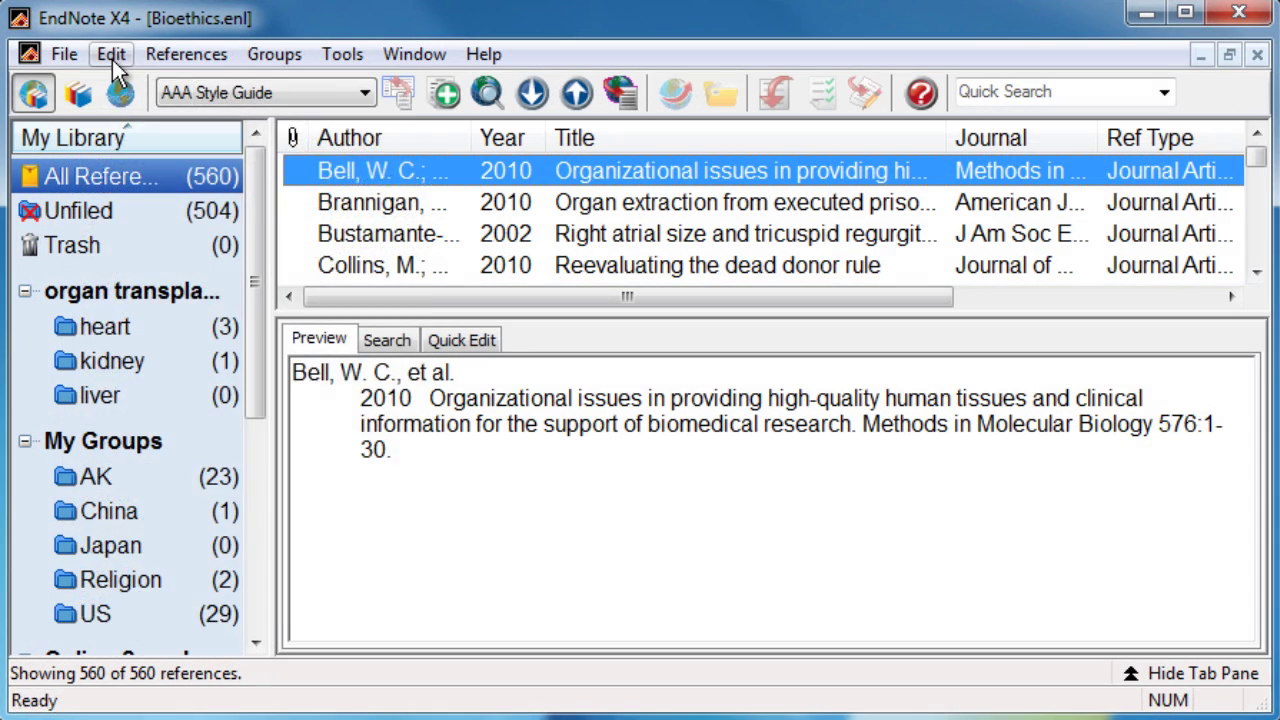
pyautogui.click(112, 59)
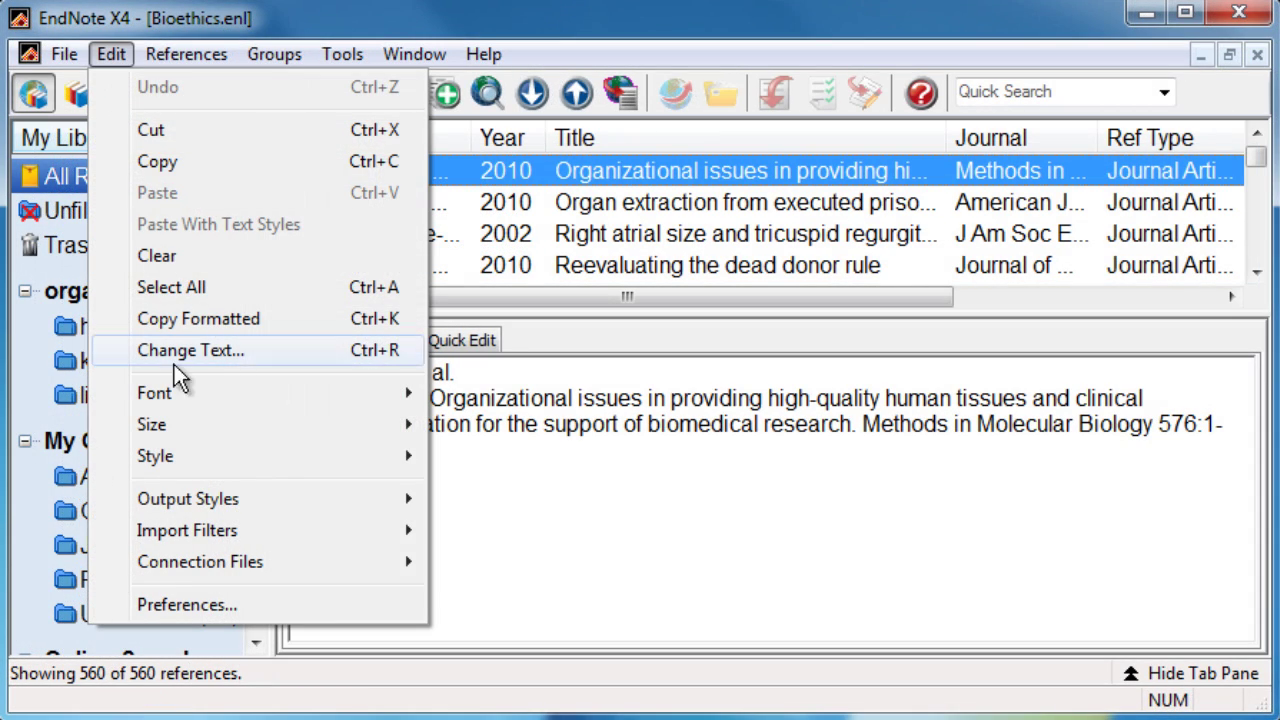
pyautogui.moveTo(211, 497)
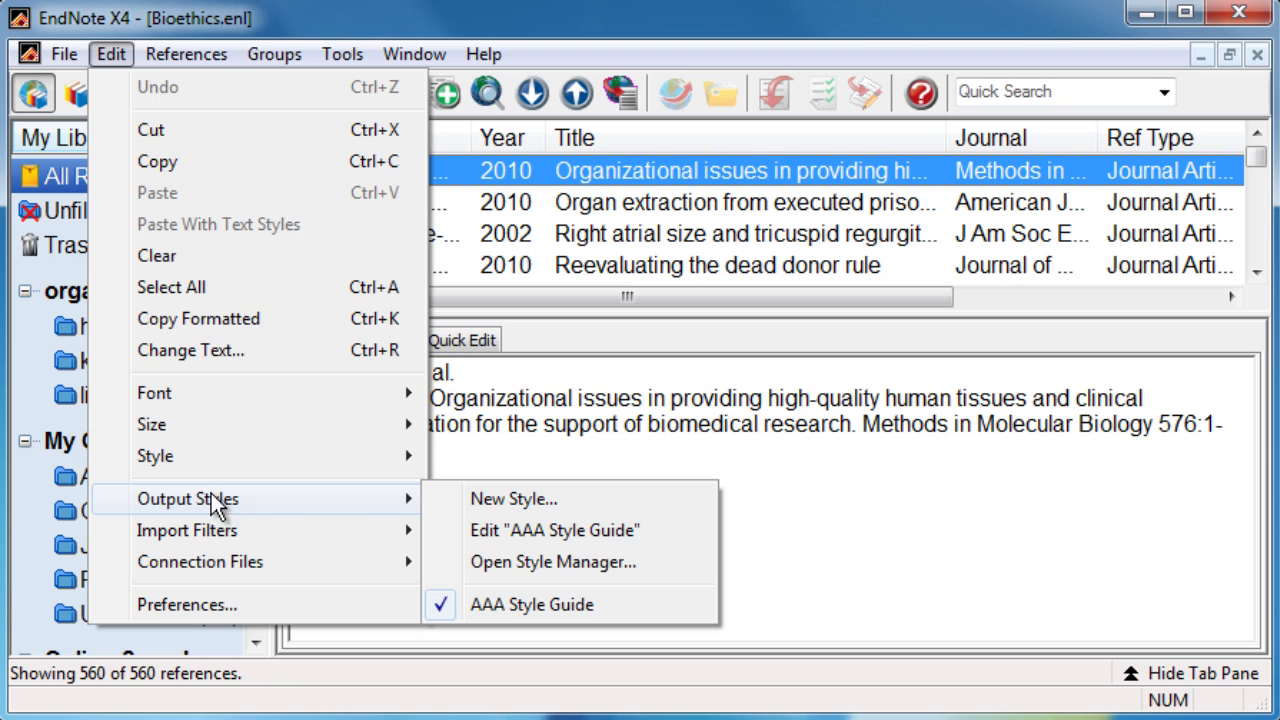
pyautogui.click(500, 566)
pyautogui.write('new')
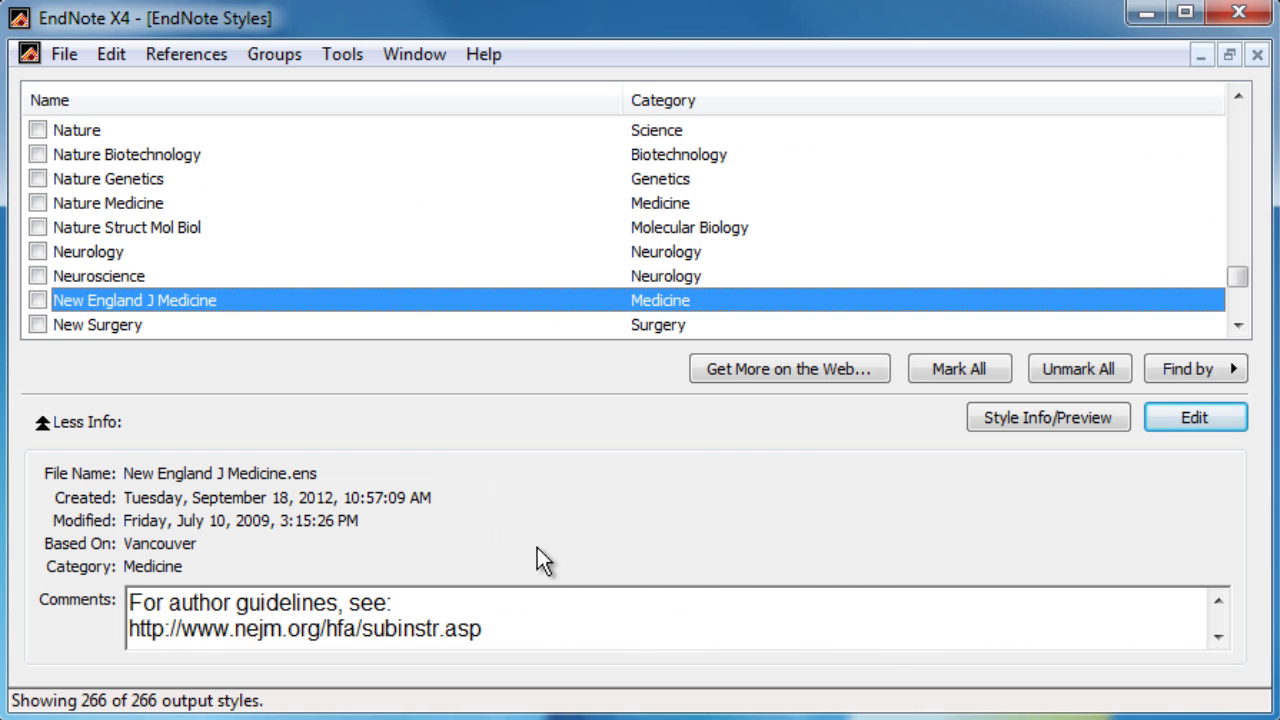
pyautogui.click(37, 325)
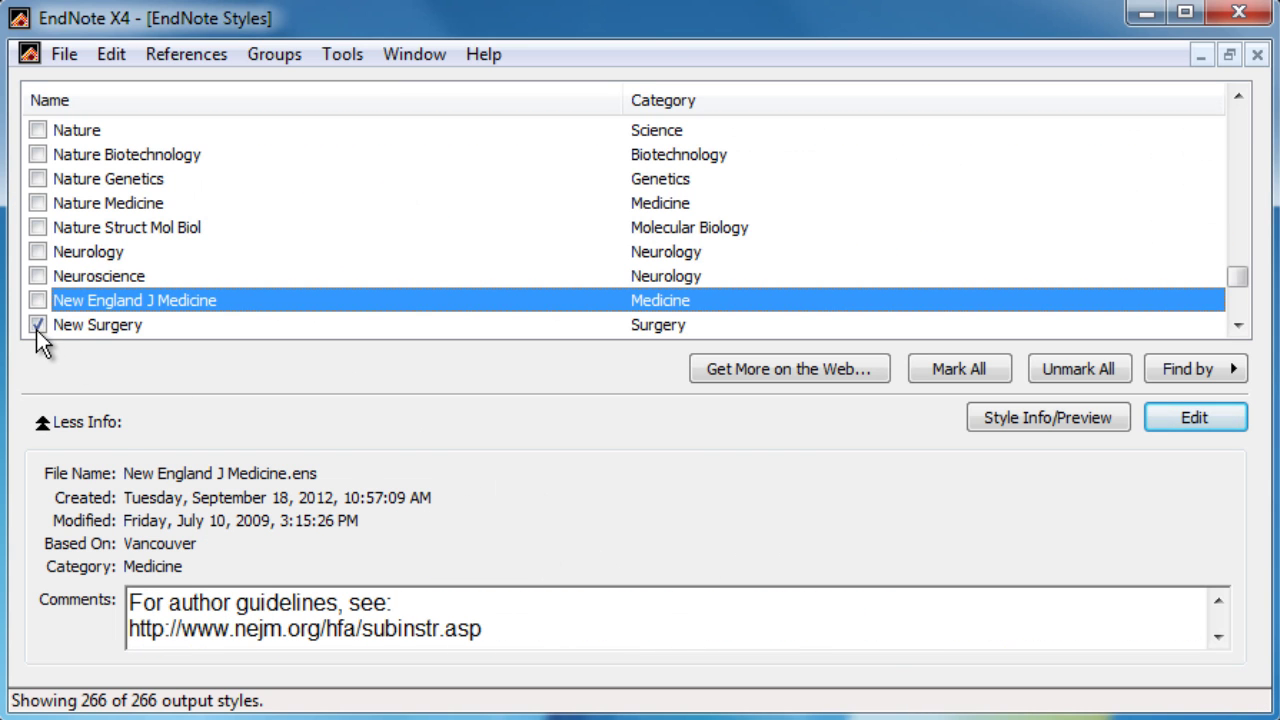
pyautogui.click(1256, 58)
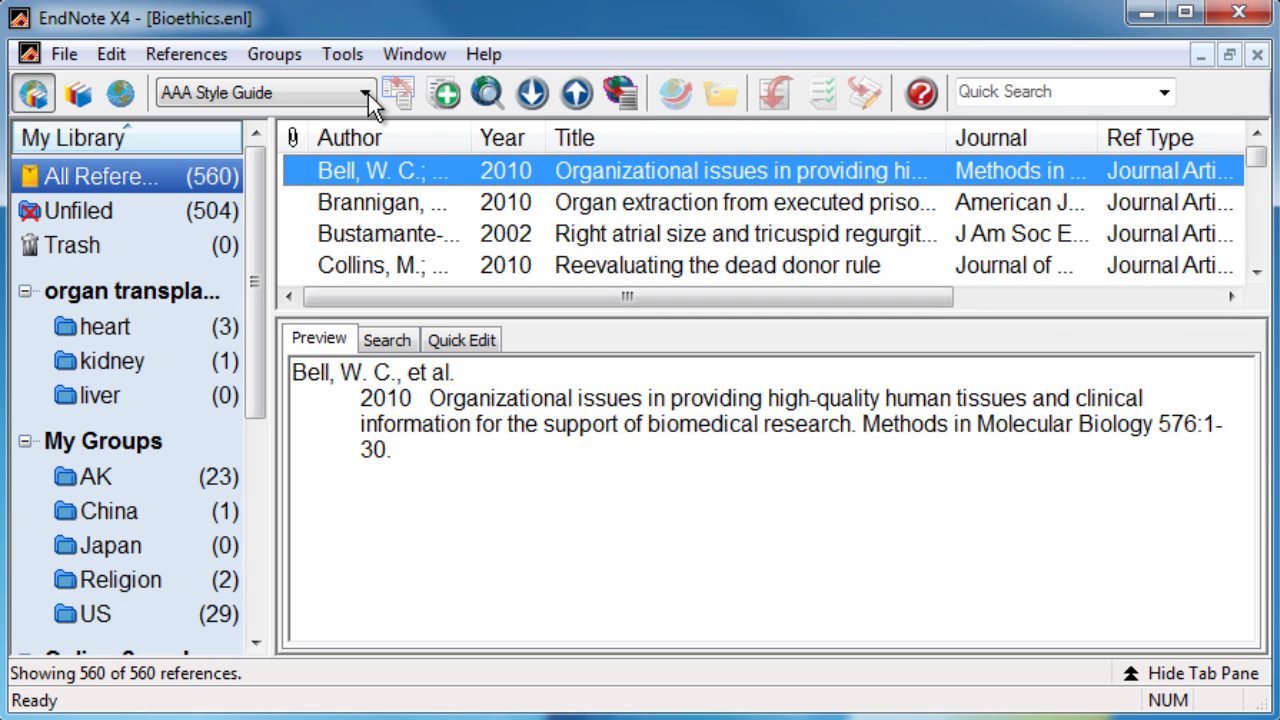
# Choose New Surgery from the library toolbar's output style list
pyautogui.click(365, 93)
pyautogui.click(343, 155)
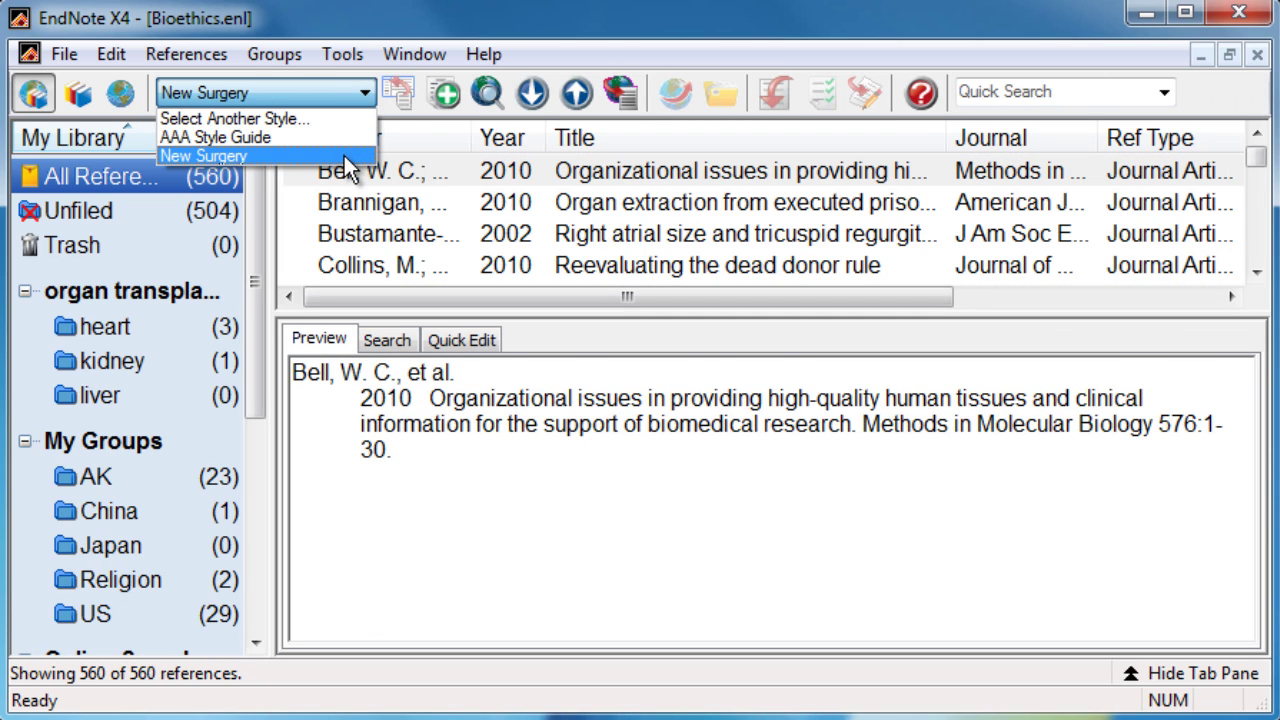